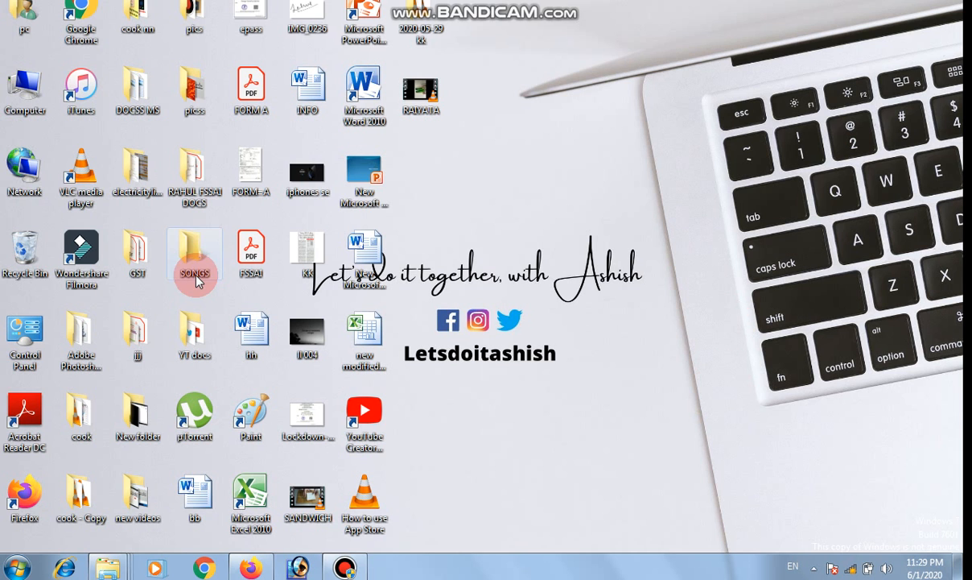
Launch Wondershare Filmora in Full Feature Mode and filter the media album to images.
click(78, 246)
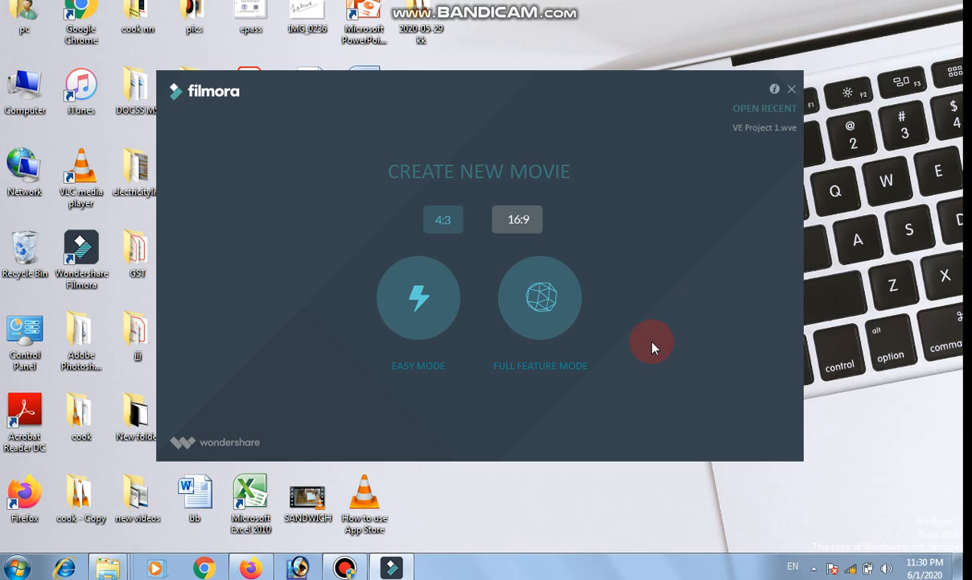
click(540, 309)
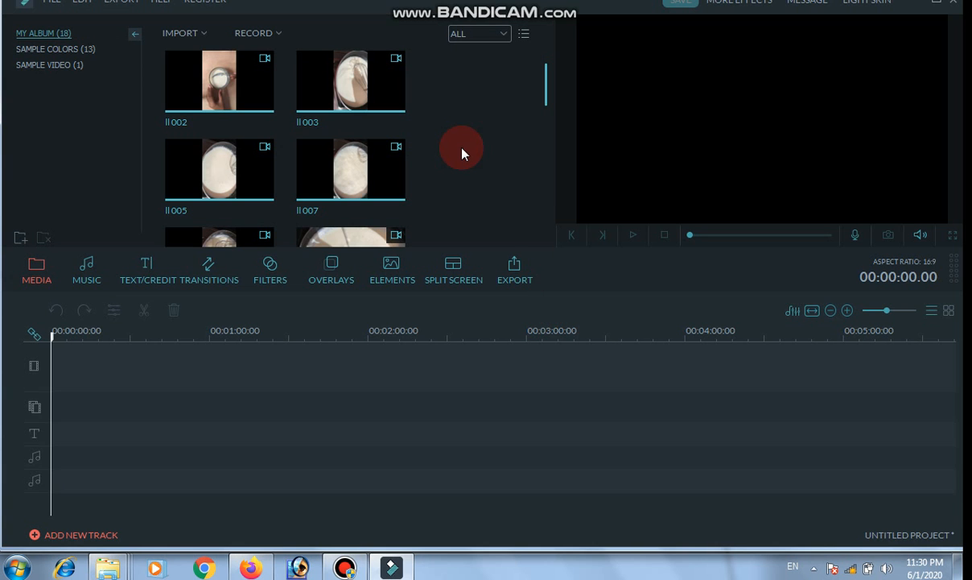
click(463, 37)
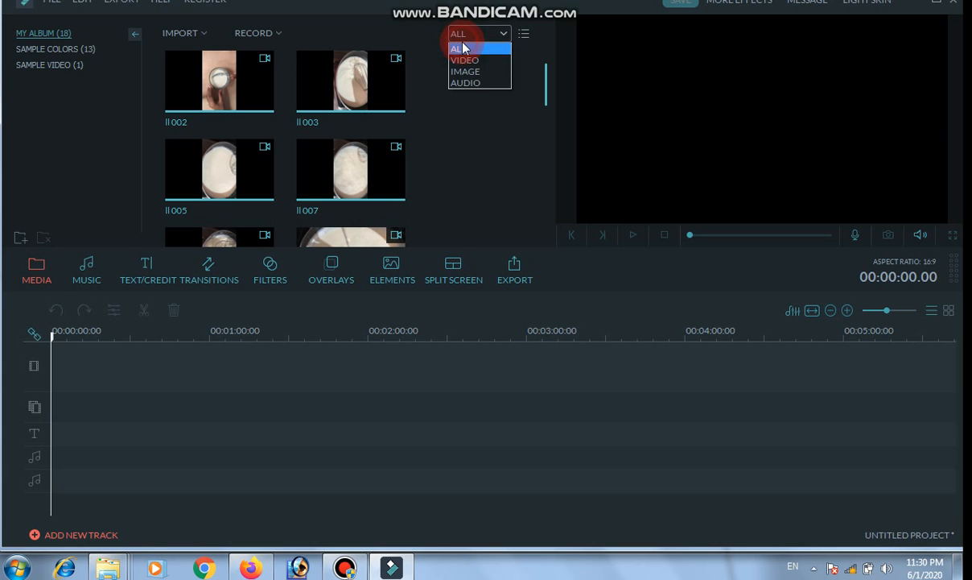
click(467, 72)
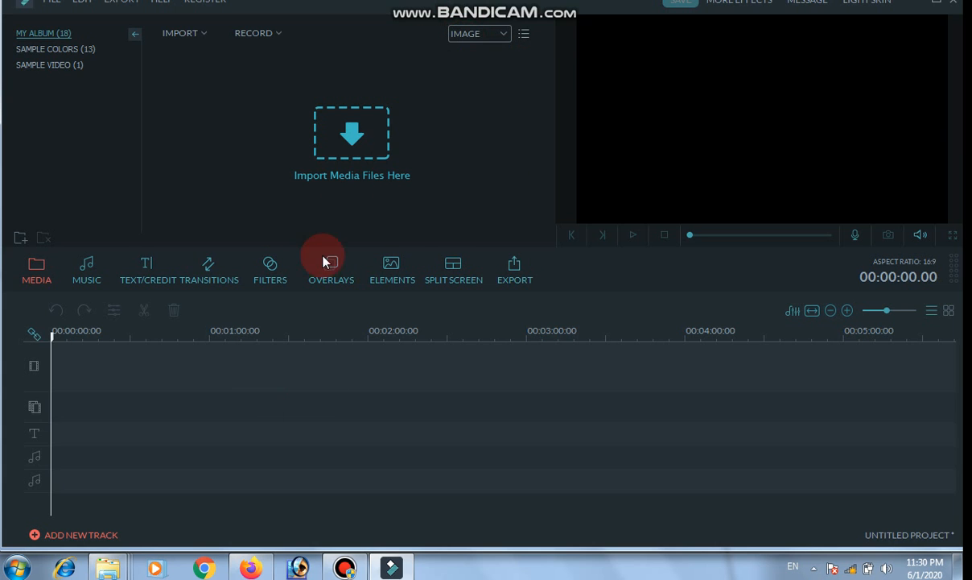
Import the Jee Le Zaraa, Adele - Hello and Adele - Water Under the Bridge videos from the VIDEO SONGS folder on drive D.
click(203, 38)
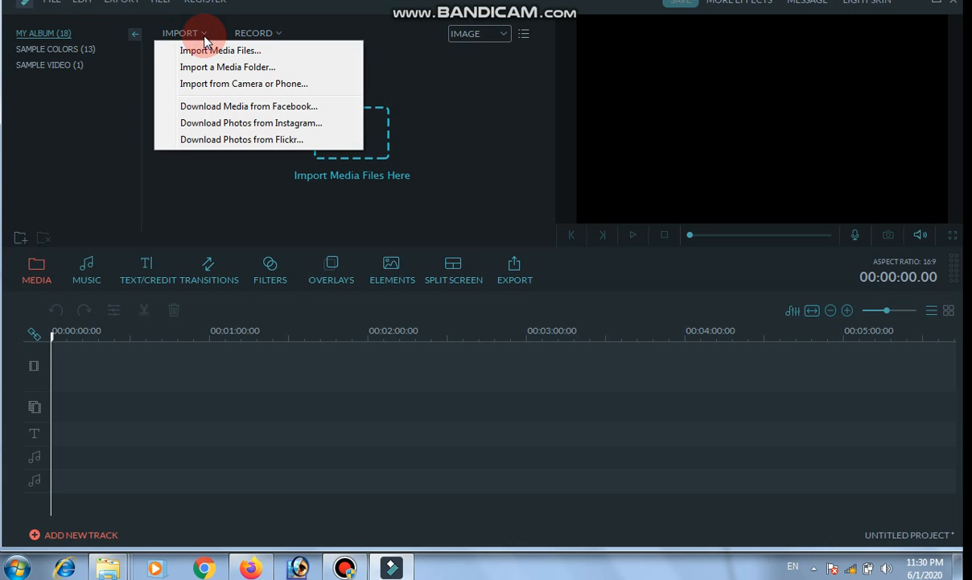
click(202, 52)
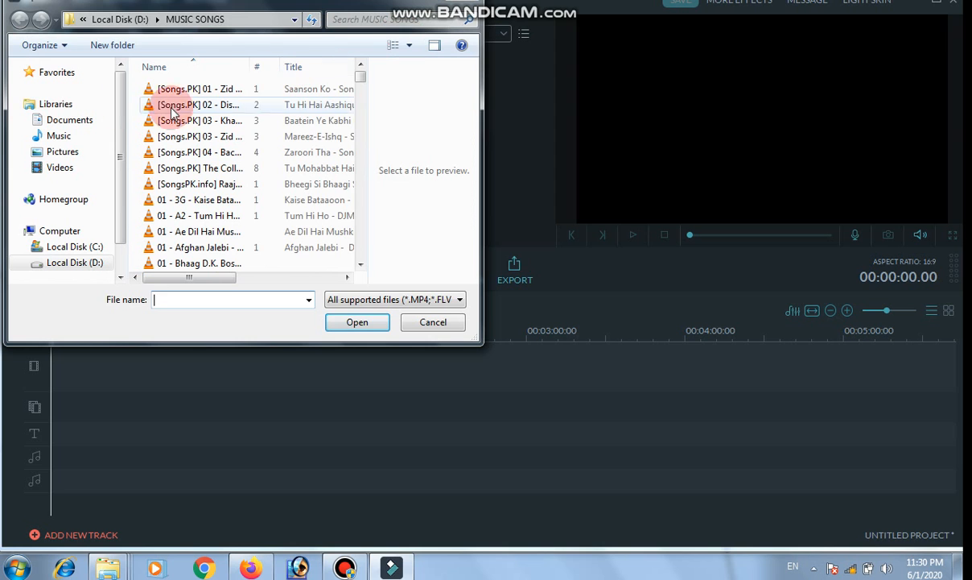
click(82, 20)
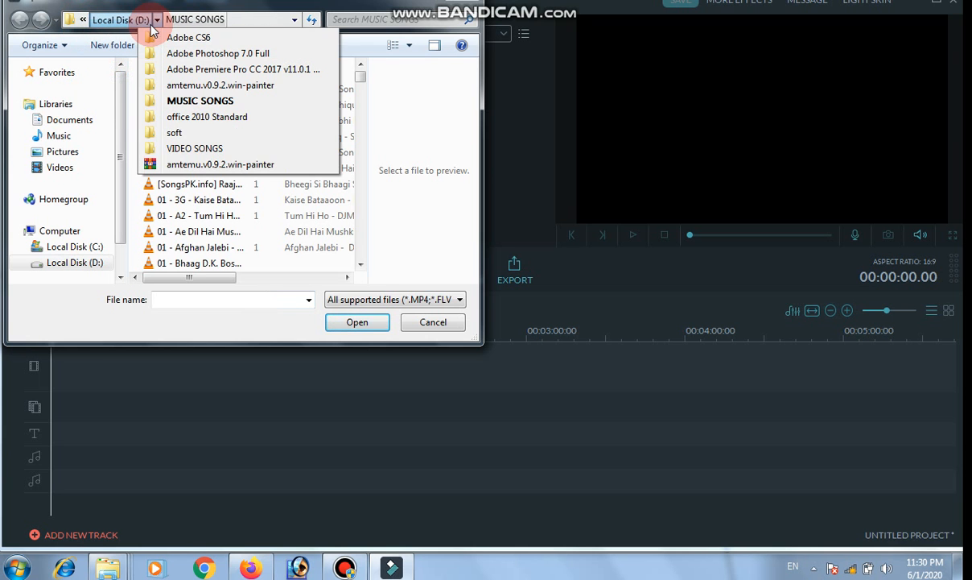
click(129, 20)
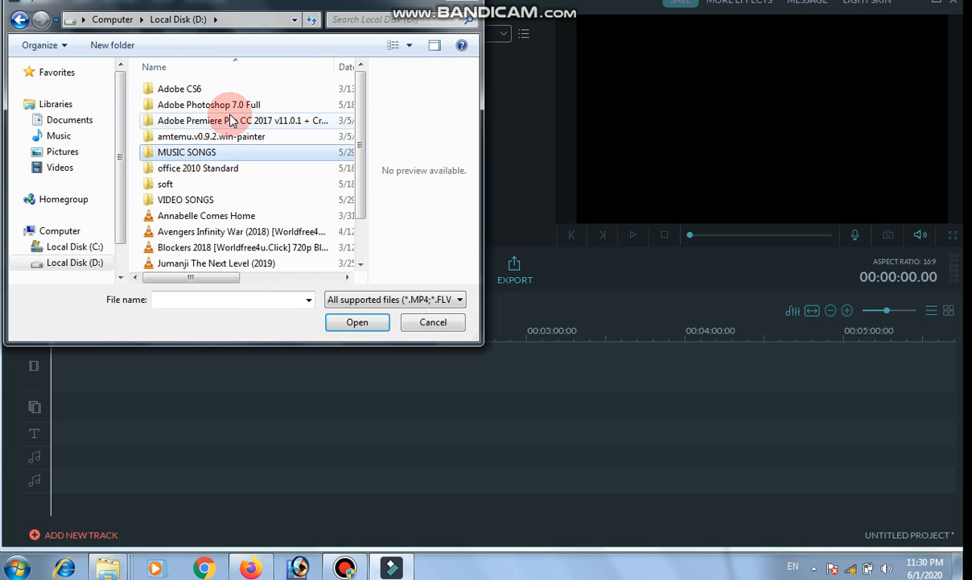
double_click(196, 200)
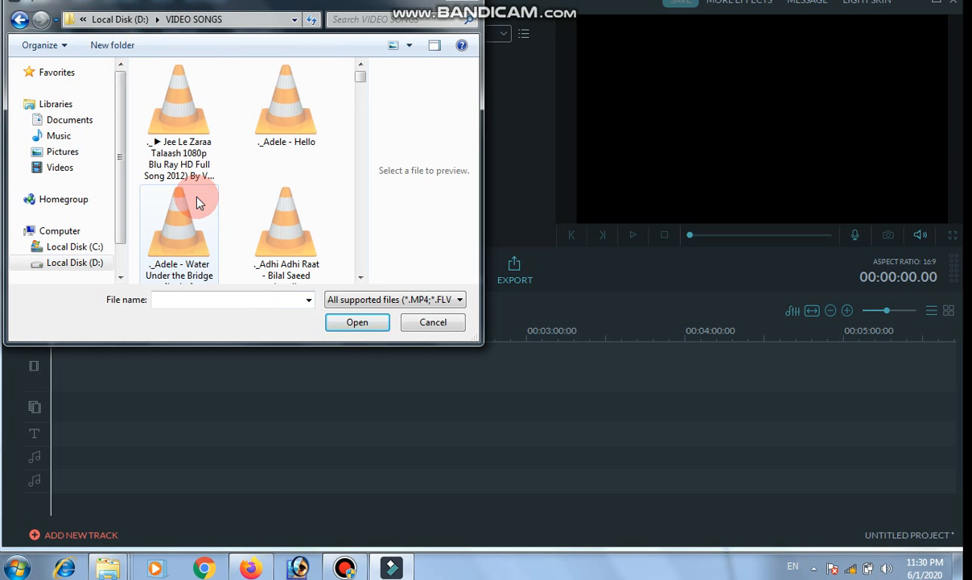
drag(360, 81, 348, 177)
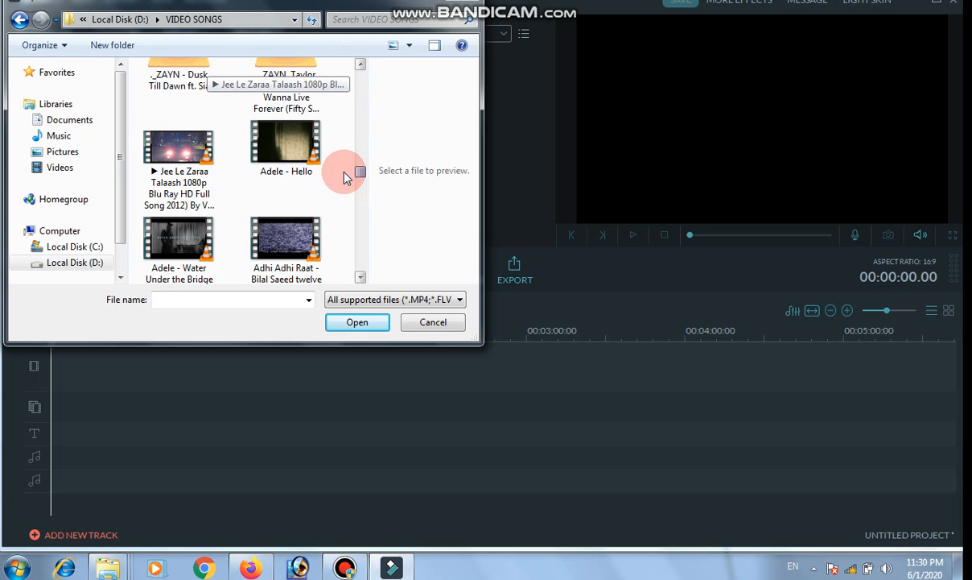
click(179, 153)
ctrl+click(265, 165)
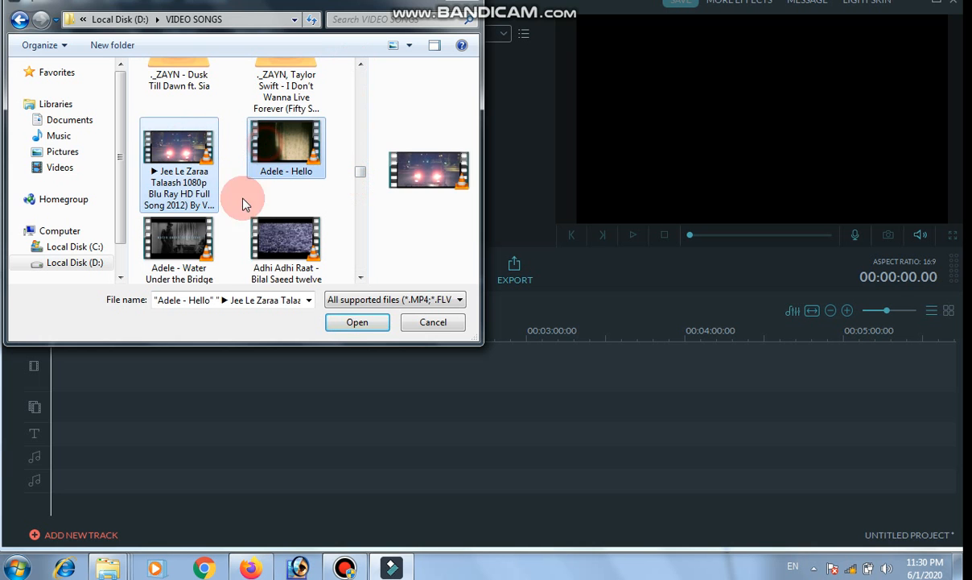
ctrl+click(179, 242)
click(341, 326)
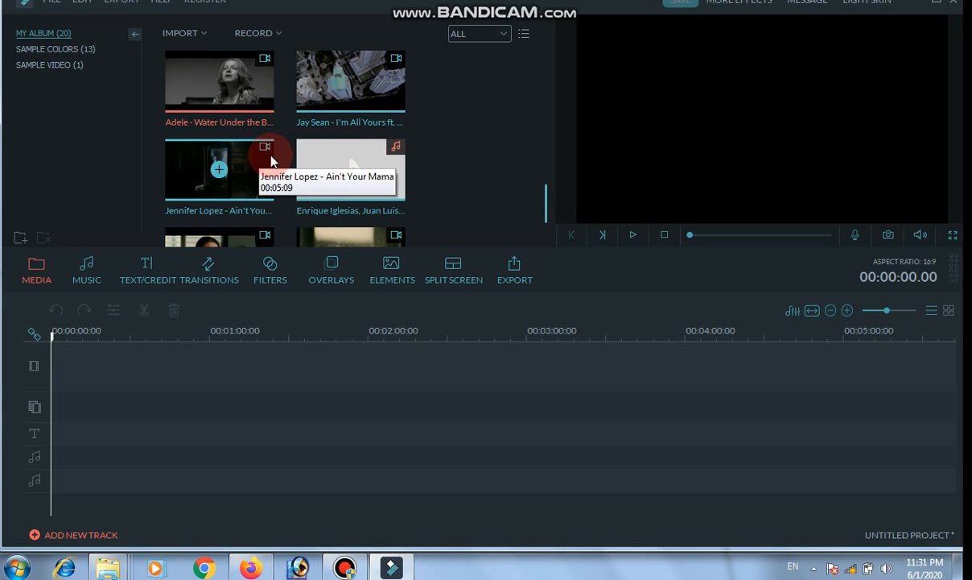
Place the Adele - Water Under the Bridge, Jay Sean and Jennifer Lopez clips one after another on the video track.
drag(247, 91, 127, 389)
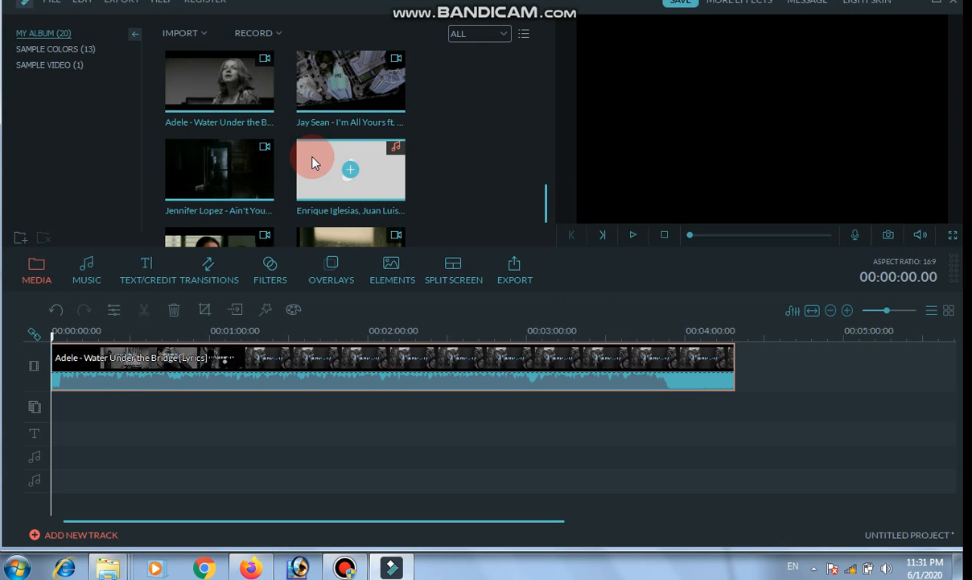
click(308, 74)
drag(742, 376, 757, 360)
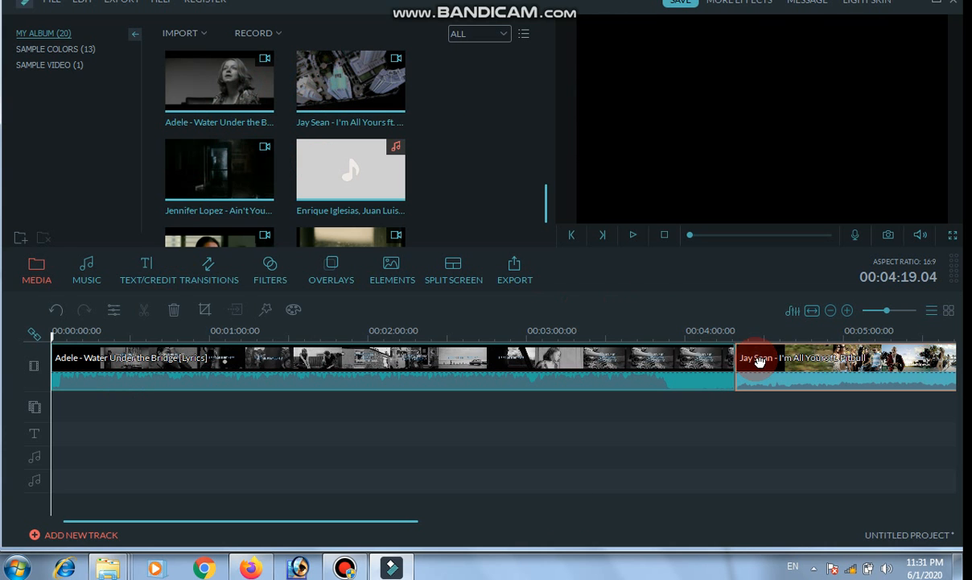
drag(347, 521, 727, 525)
drag(245, 169, 466, 367)
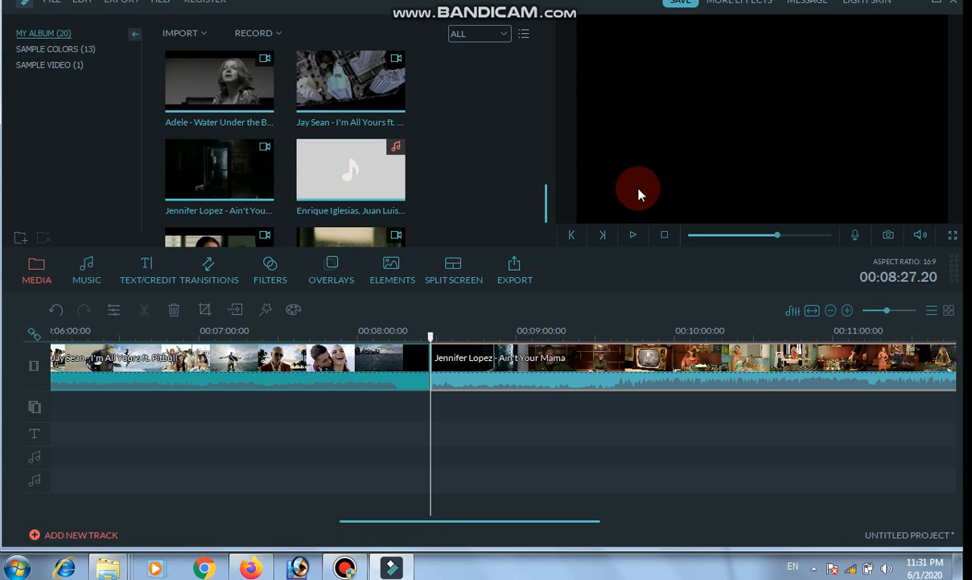
Open the export settings, name the output "new video" and browse the save folders without changing the destination.
click(516, 270)
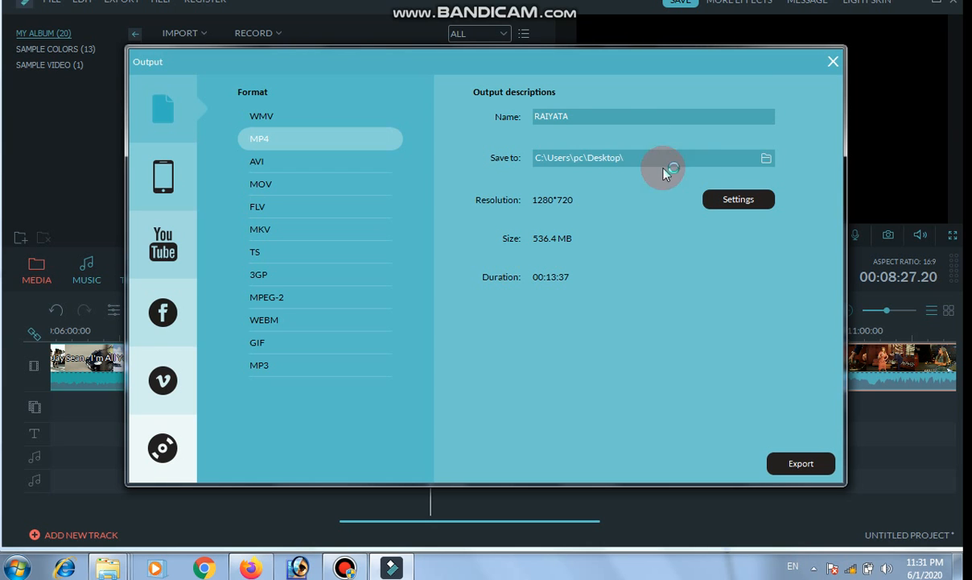
key(BackSpace)
key(BackSpace)
key(BackSpace)
key(BackSpace)
key(BackSpace)
key(BackSpace)
key(BackSpace)
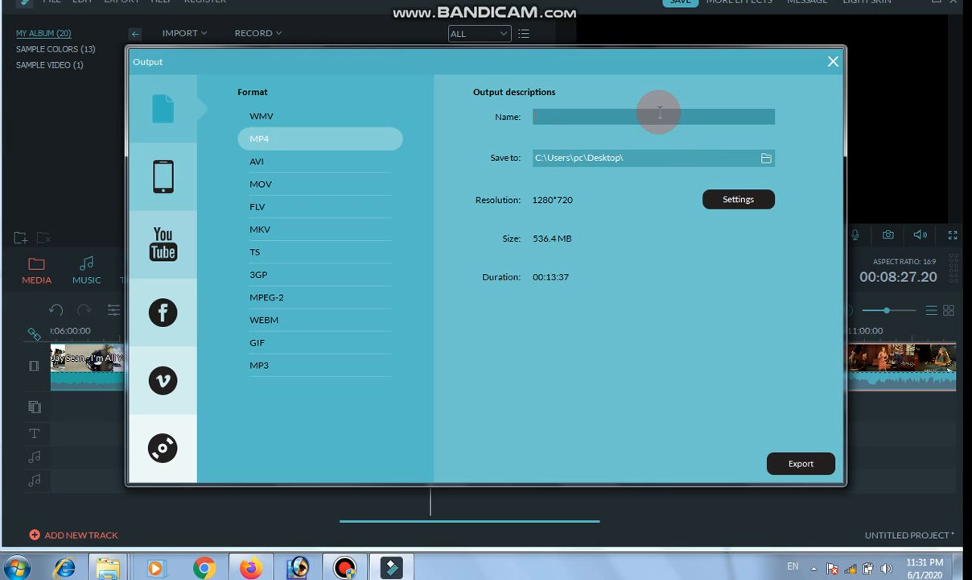
text(new video)
click(766, 157)
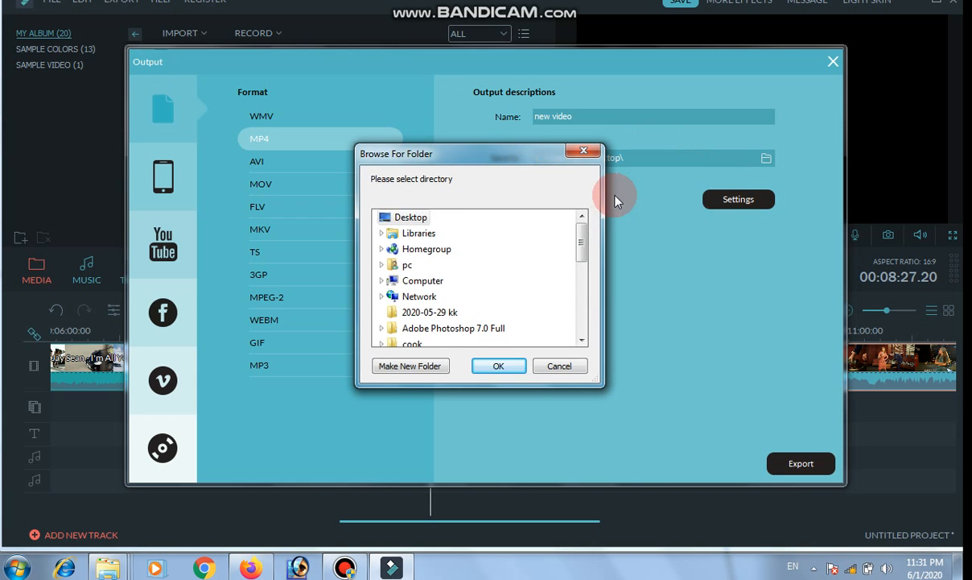
click(580, 151)
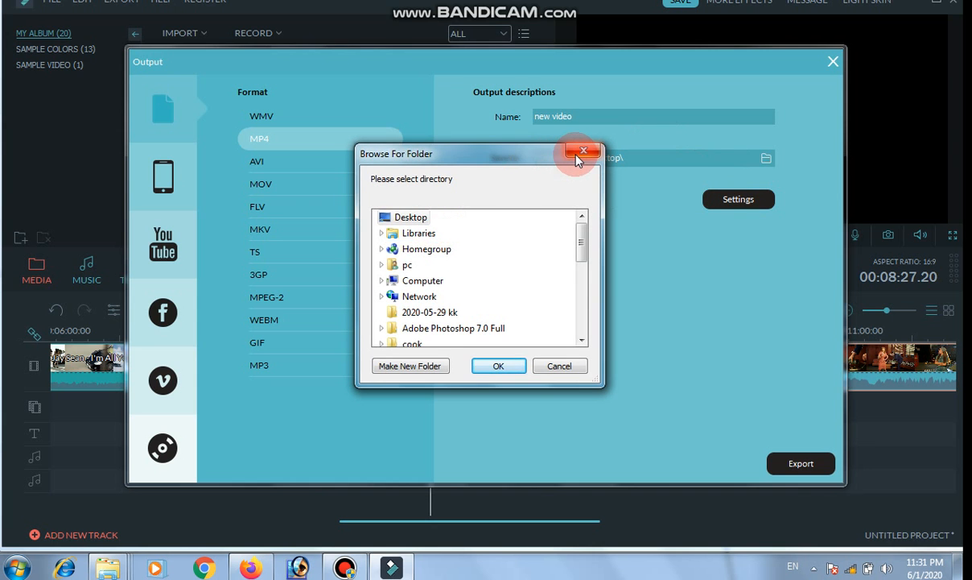
Try output formats such as AVI, FLV and 3GP, reselect MP4, and close the export settings without exporting.
click(346, 162)
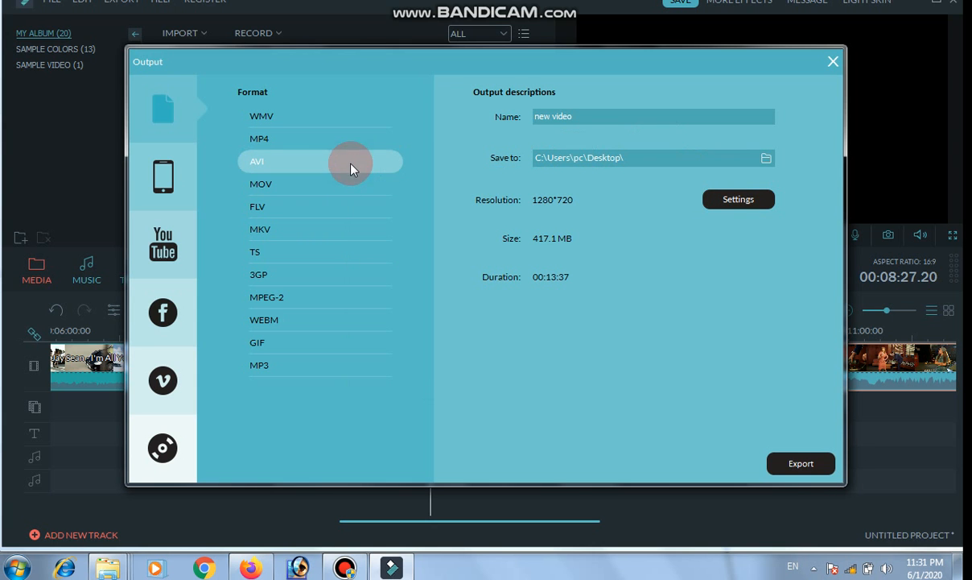
click(347, 183)
click(331, 208)
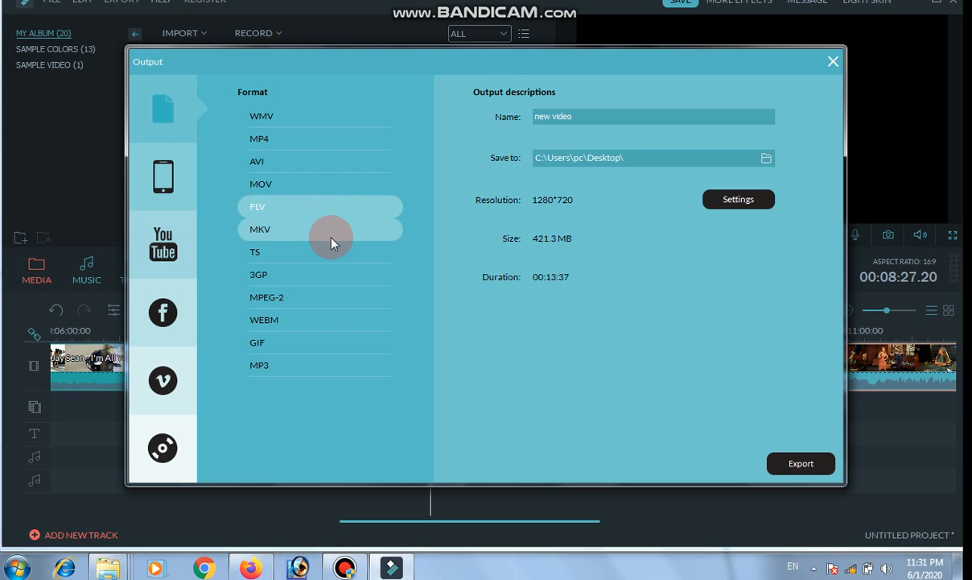
click(333, 240)
click(303, 276)
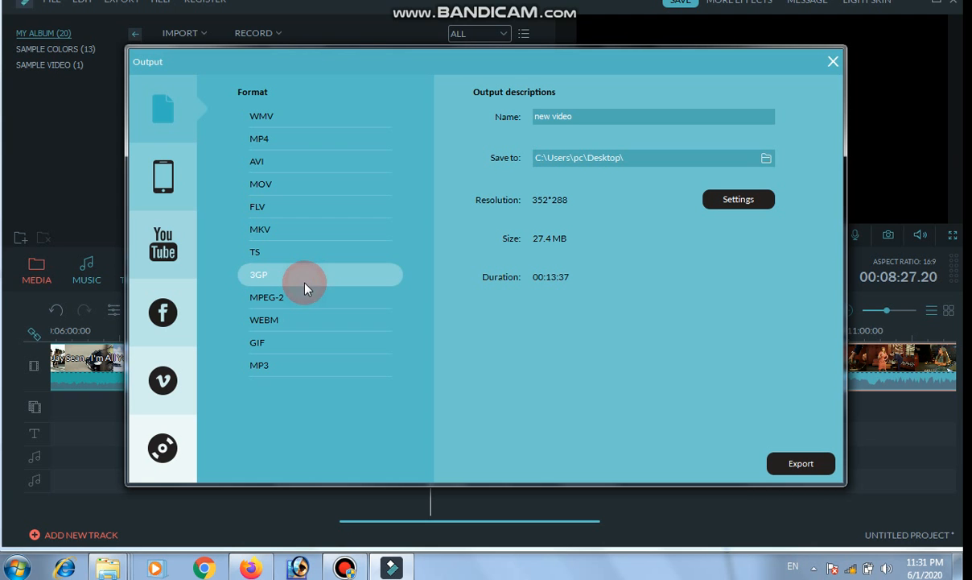
click(313, 150)
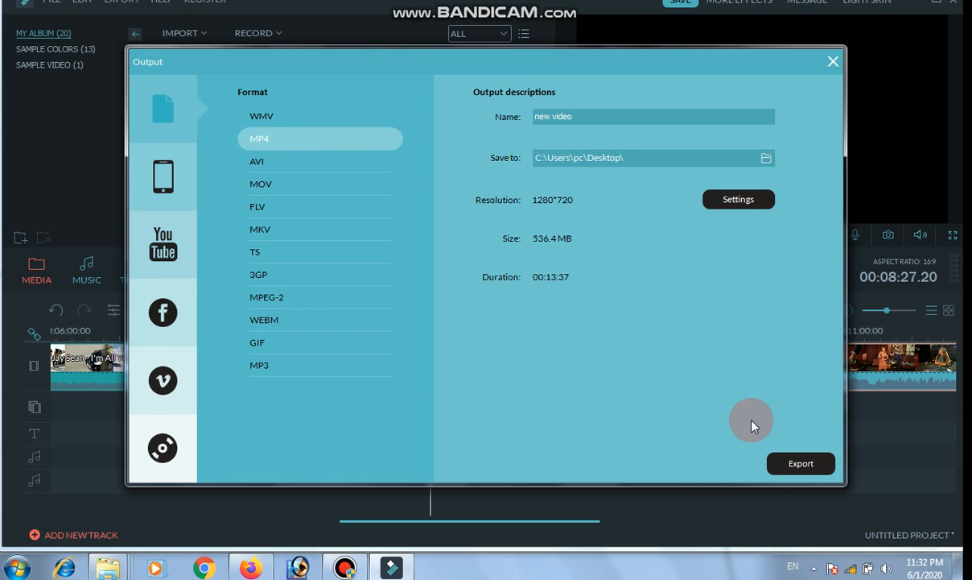
click(834, 62)
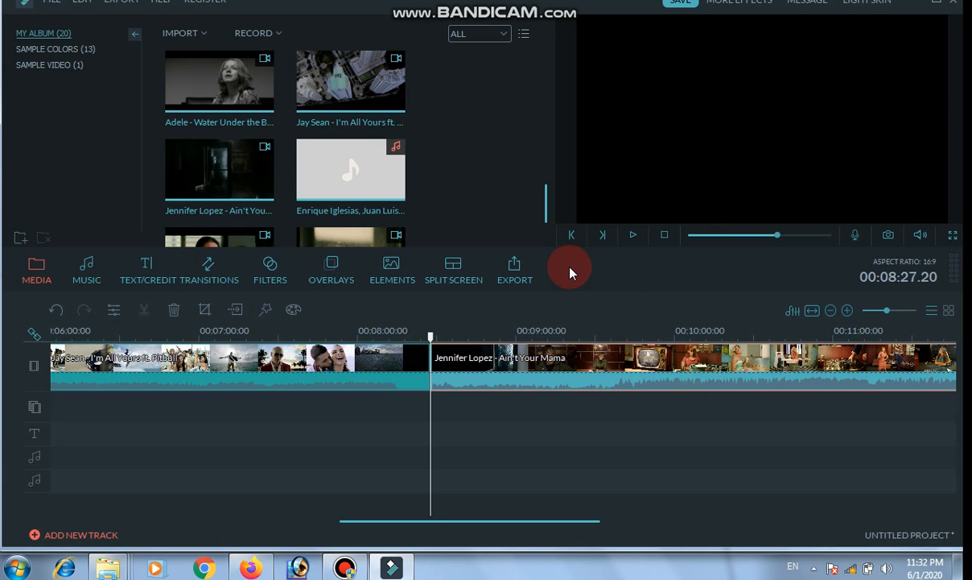
Undo the placement of the Jay Sean and Jennifer Lopez clips on the timeline.
key(ctrl+z)
key(ctrl+z)
key(ctrl+z)
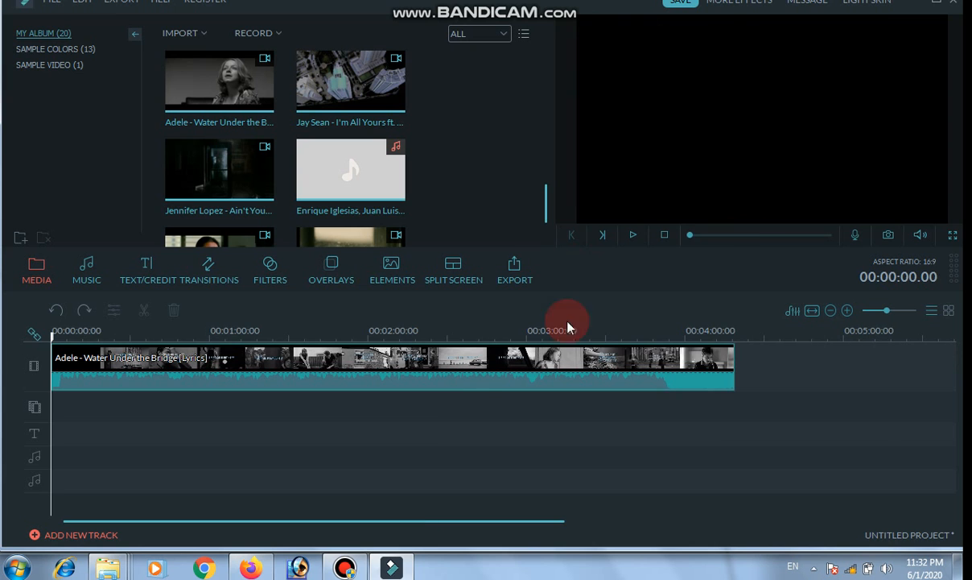
Play the start of the Adele clip, pause it, and turn the preview volume all the way down.
click(635, 238)
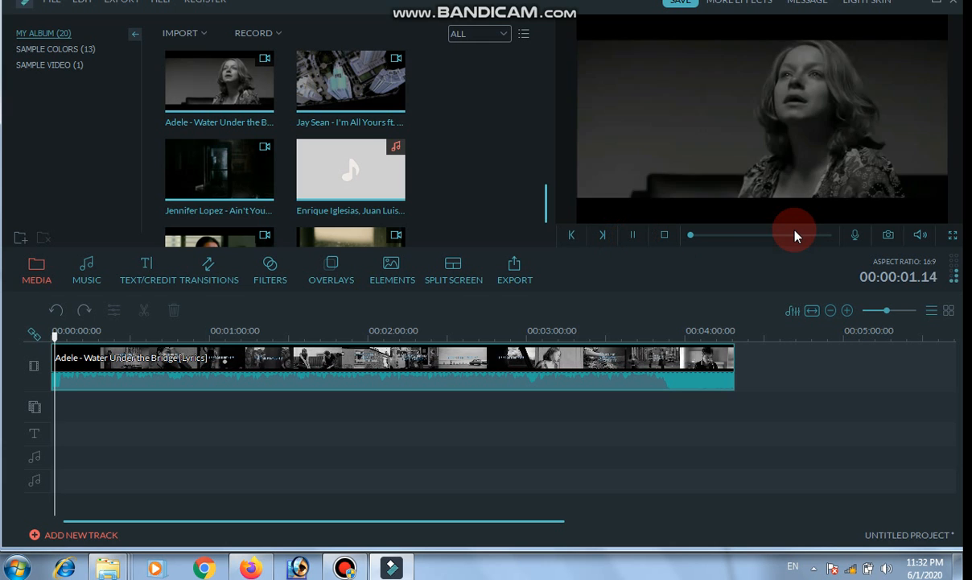
click(636, 235)
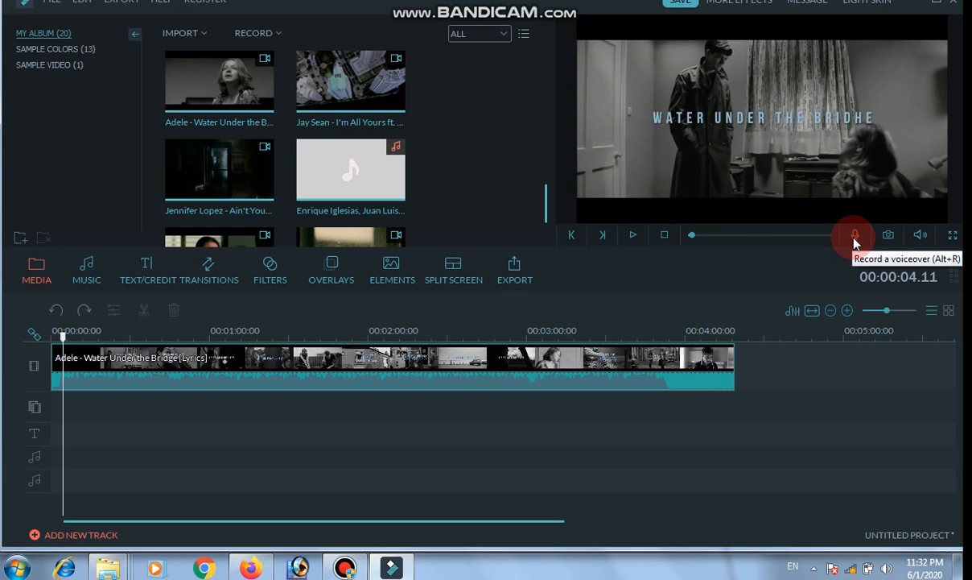
click(920, 234)
drag(930, 167, 920, 250)
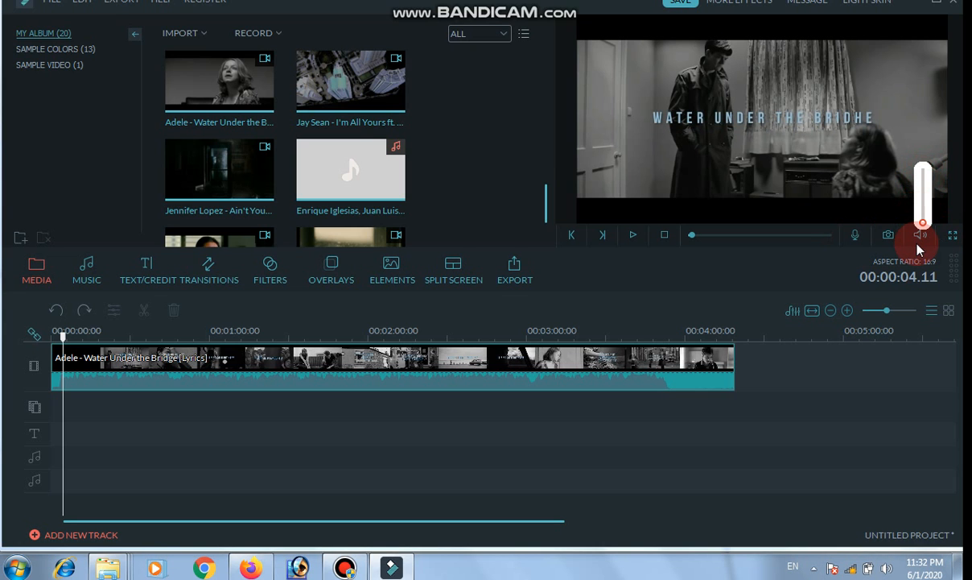
click(781, 255)
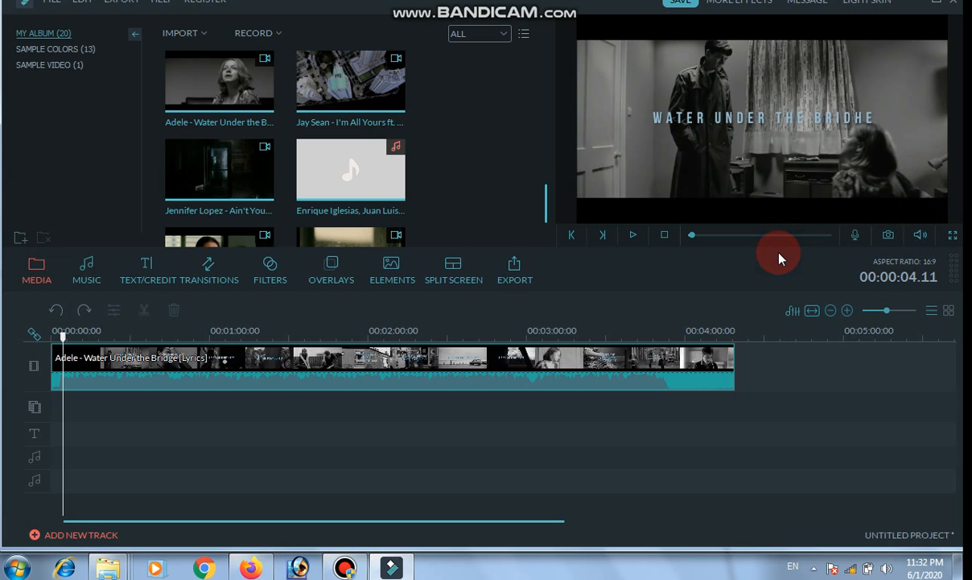
Mute the Adele - Water Under the Bridge clip on the video track.
right_click(219, 365)
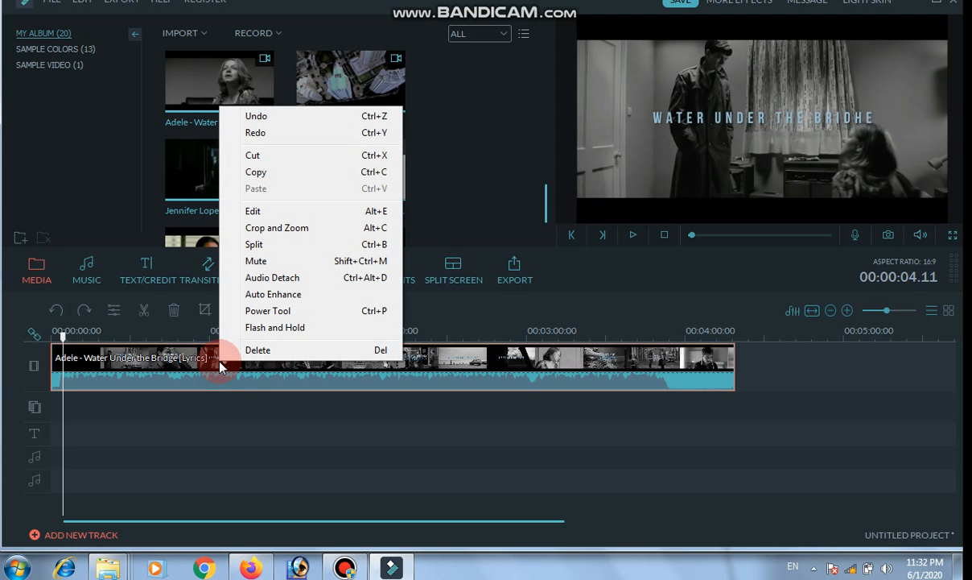
click(280, 264)
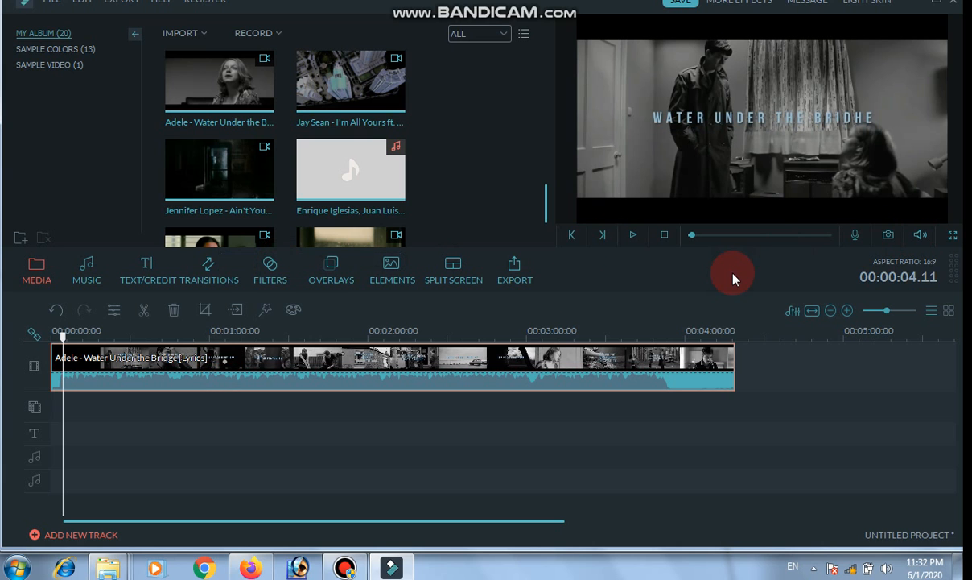
Detach the audio from the Adele clip and delete the detached audio from the timeline.
right_click(250, 358)
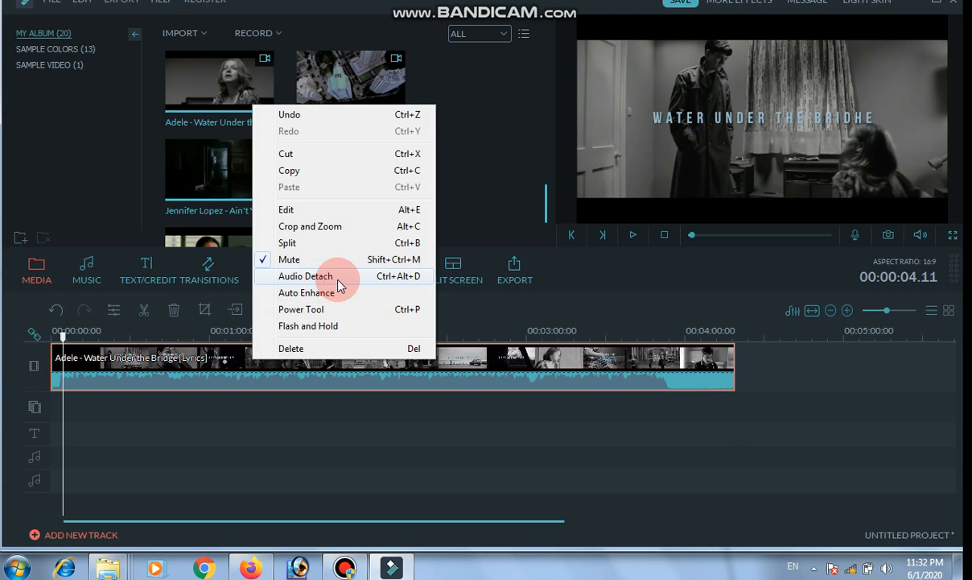
click(332, 279)
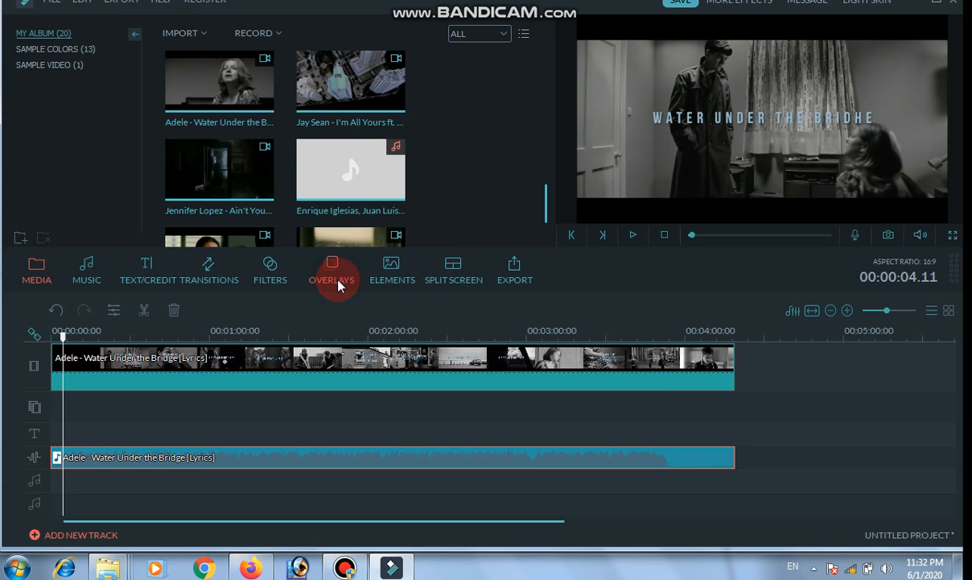
right_click(177, 461)
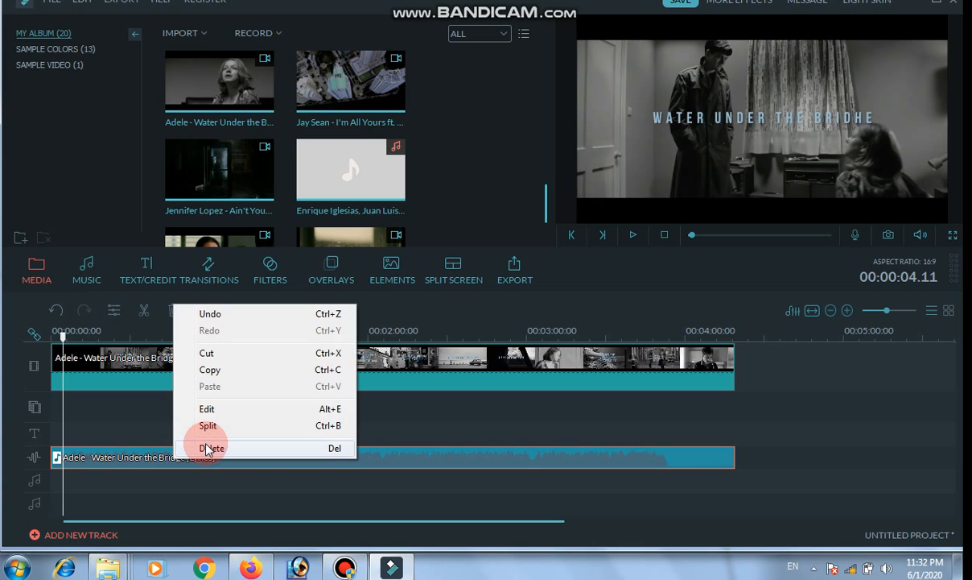
click(208, 448)
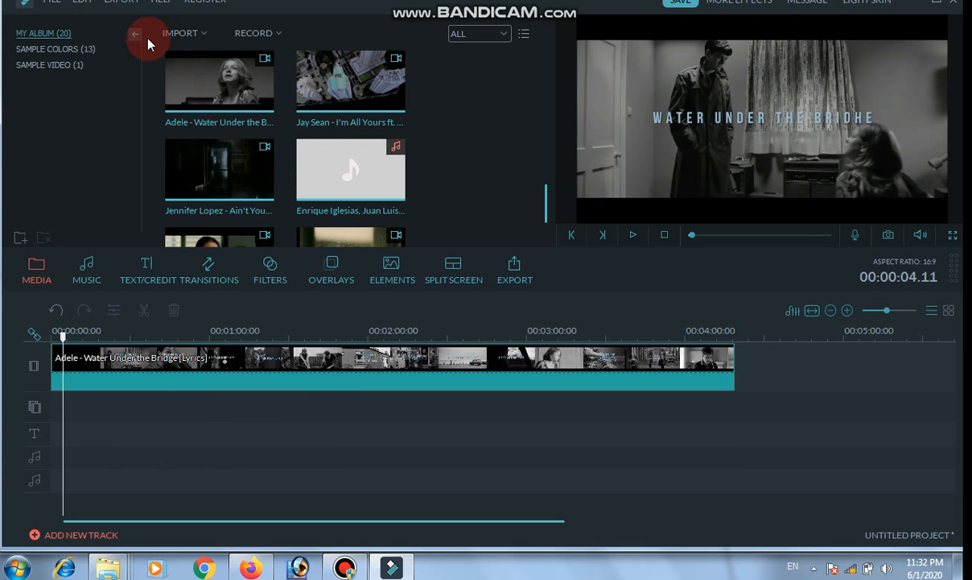
Import the song 01 - 3G - Kaise Bataaoon from the MUSIC SONGS folder and place it at the start of the first audio track.
click(188, 37)
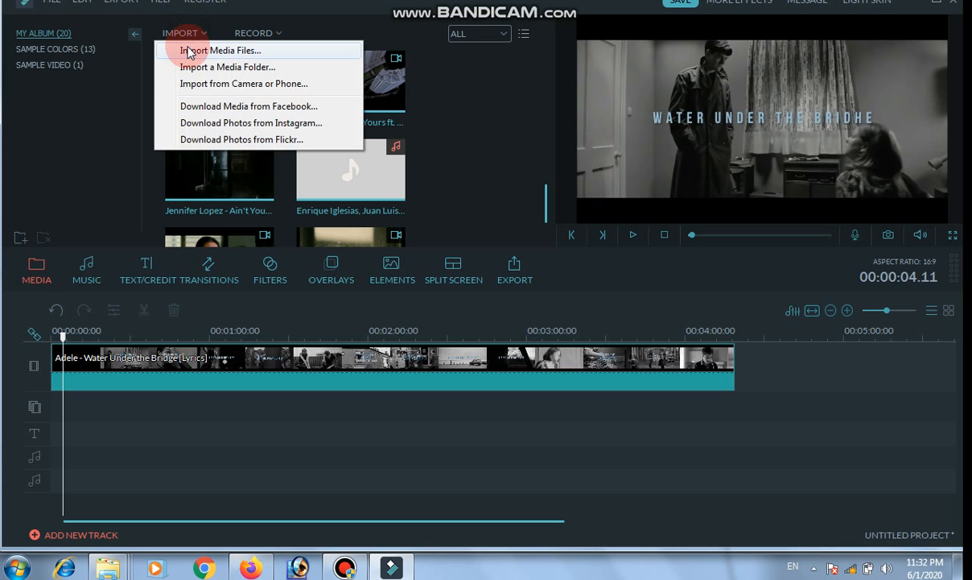
click(187, 50)
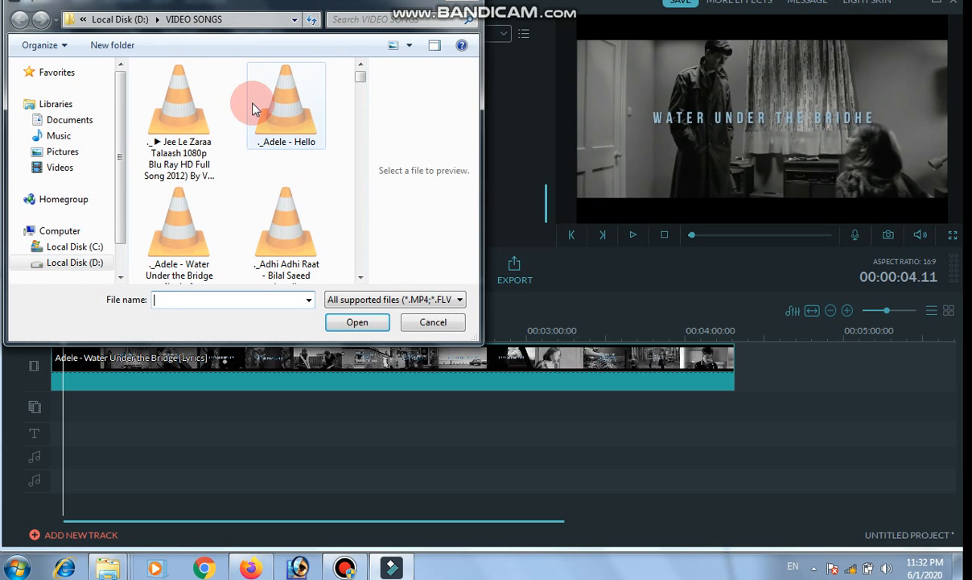
click(157, 20)
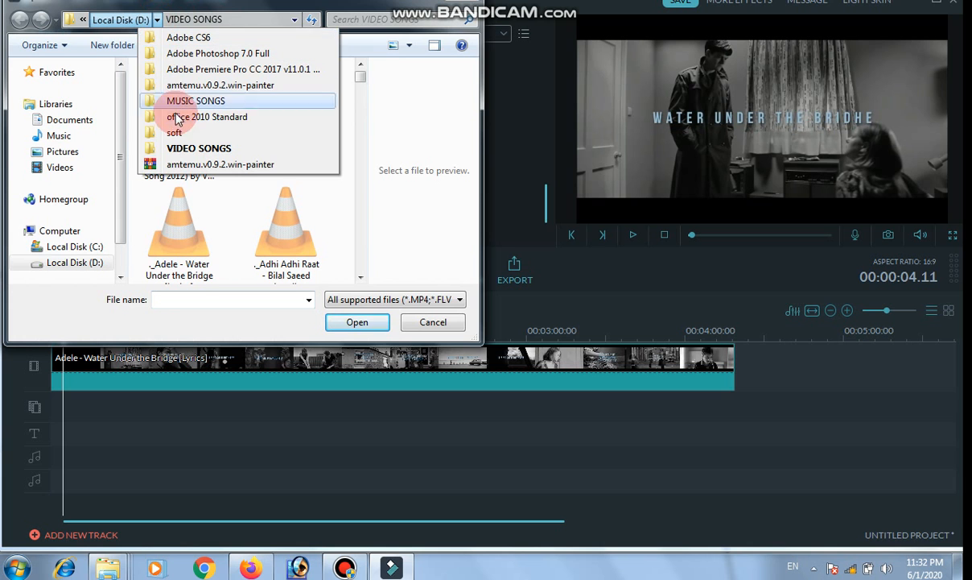
click(173, 101)
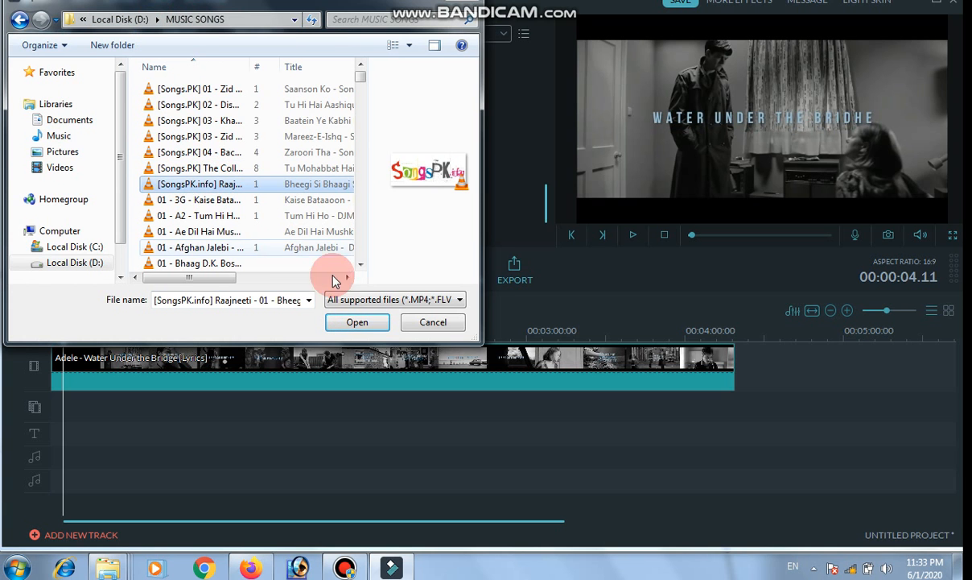
click(217, 217)
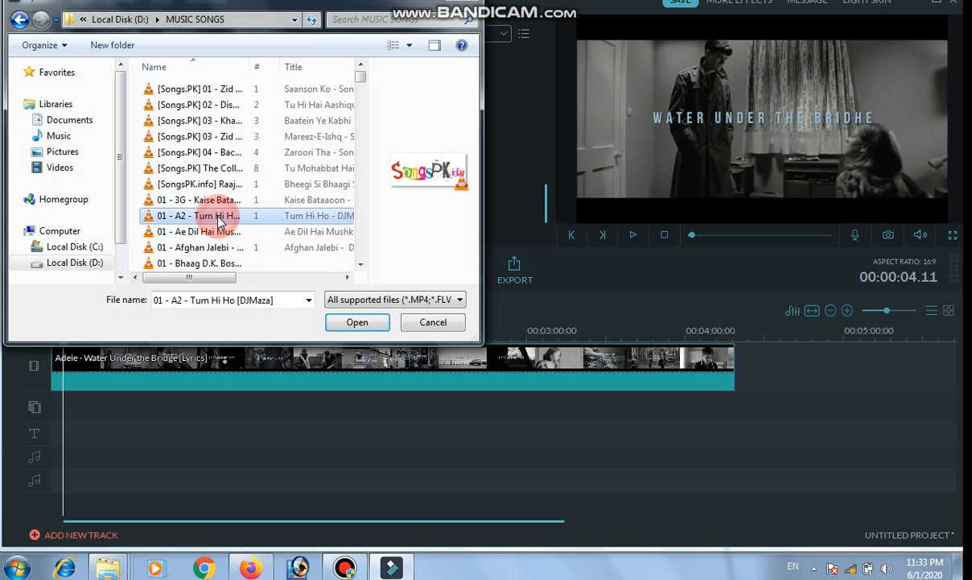
click(241, 200)
click(378, 324)
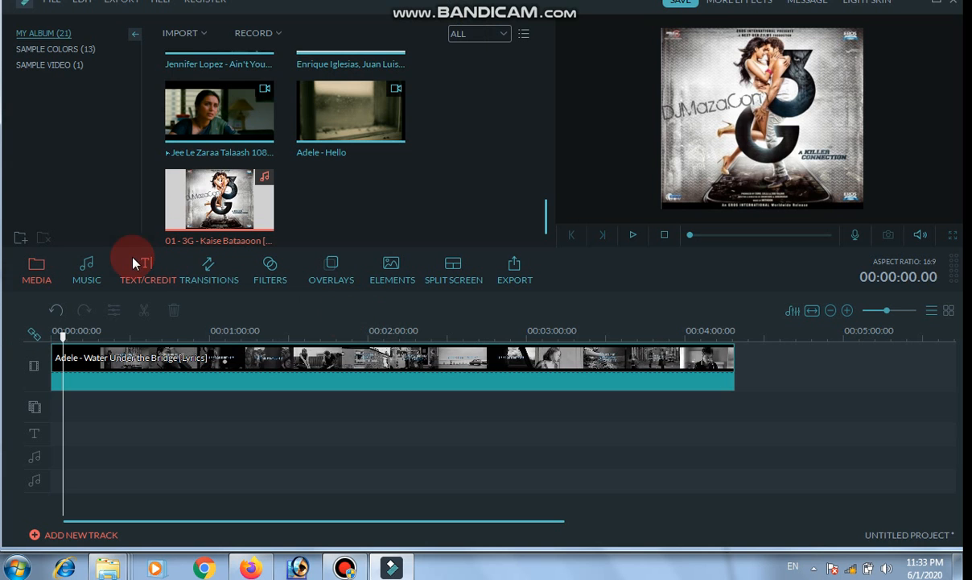
drag(206, 194, 59, 445)
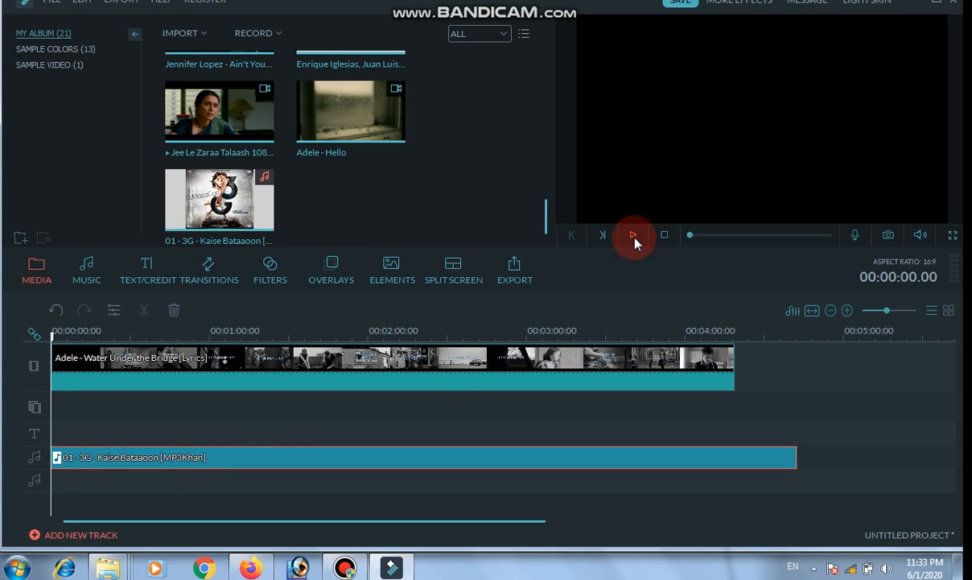
Review the MP4 export settings and the choice of save folder, leaving without exporting.
click(515, 266)
click(775, 126)
click(767, 160)
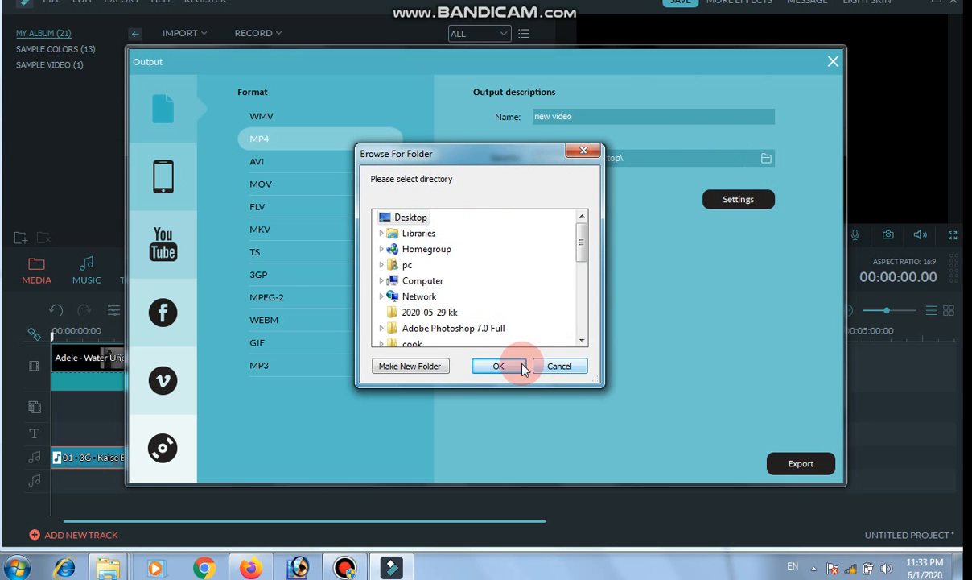
click(549, 377)
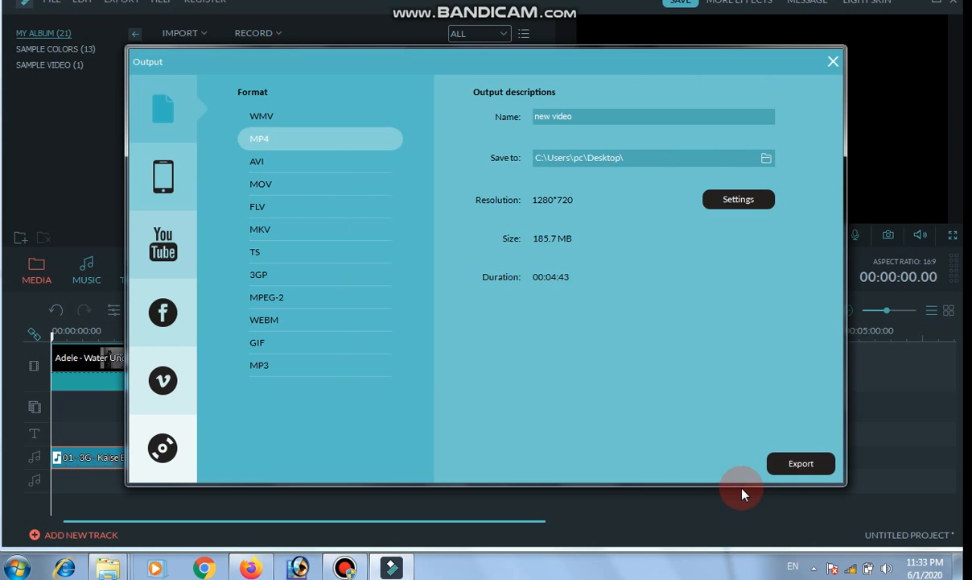
click(833, 61)
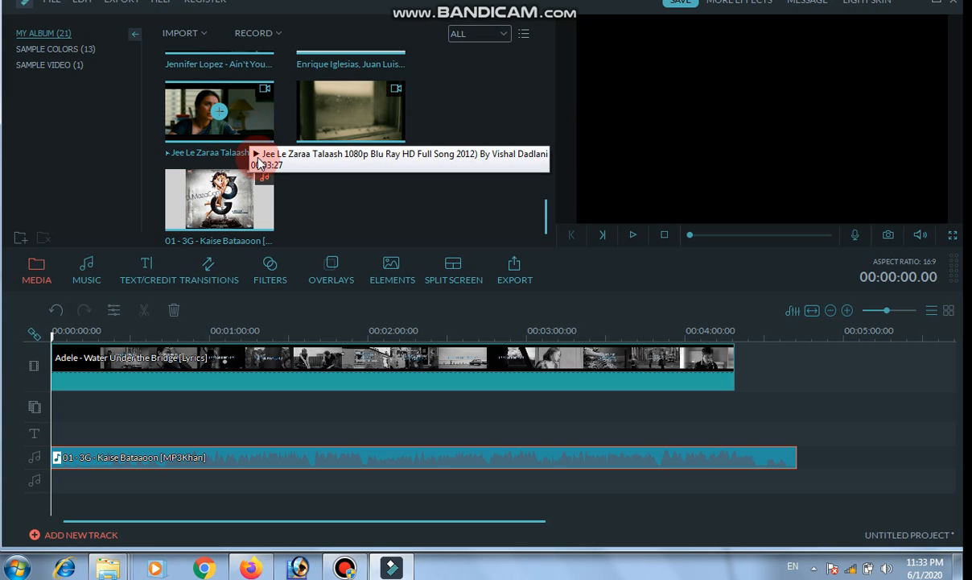
Delete the 01 - 3G - Kaise Bataaoon song from the audio track.
right_click(182, 456)
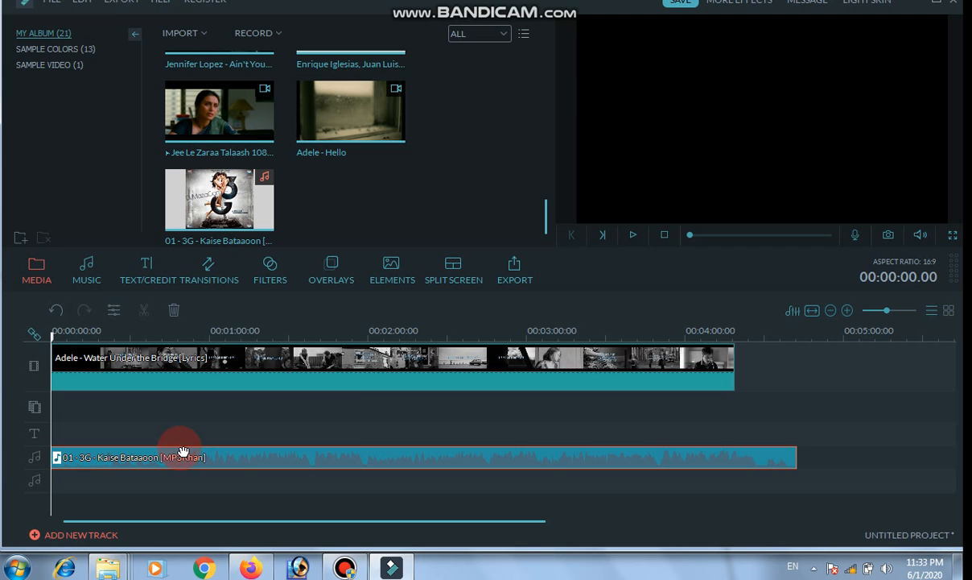
click(211, 436)
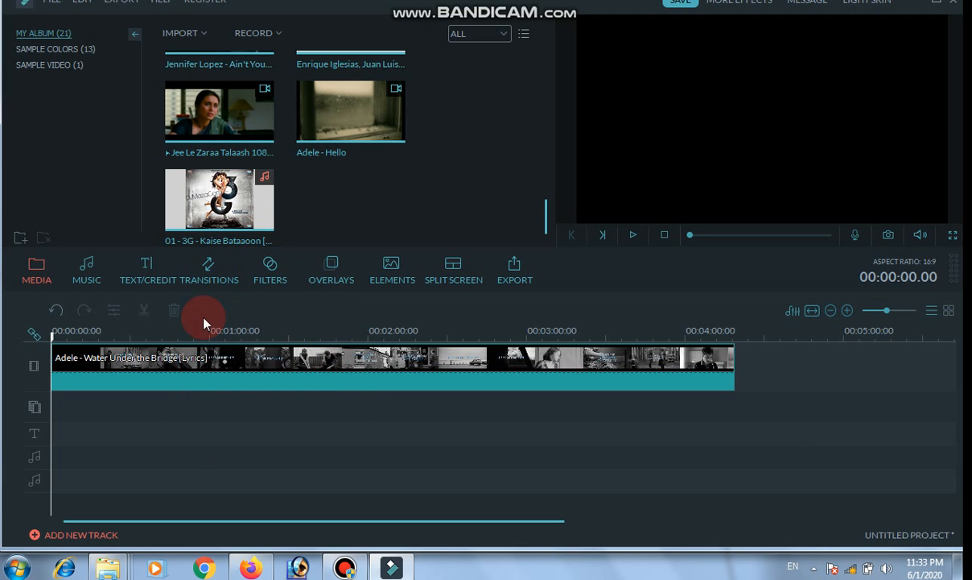
Browse the text and credit presets, looking through the Subtitle, Opener, Credit and Custom categories.
click(153, 273)
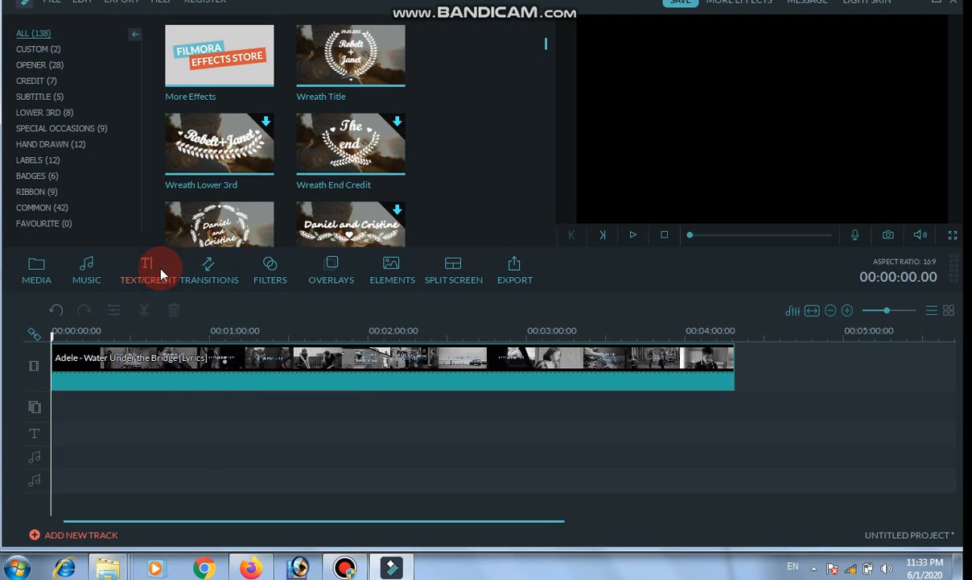
click(338, 144)
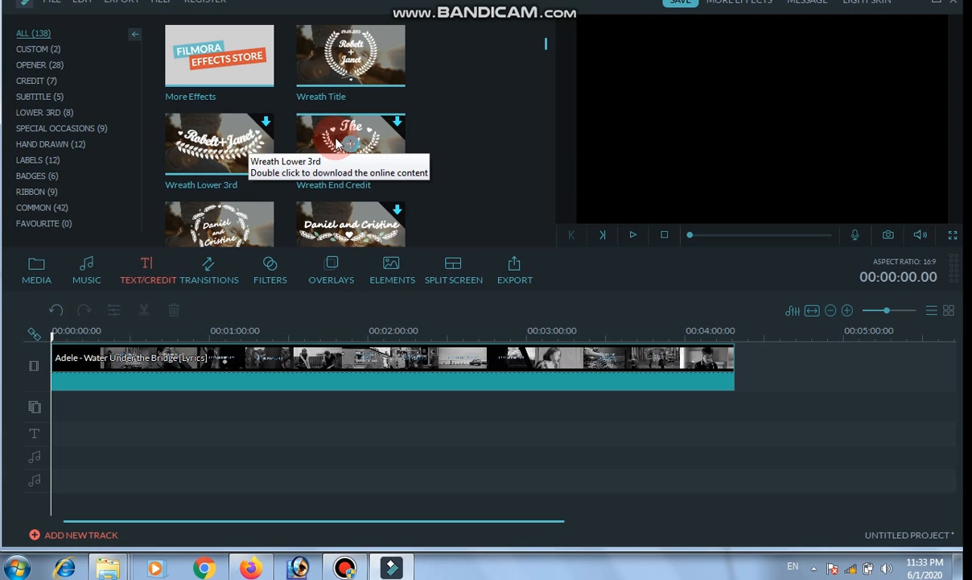
click(61, 96)
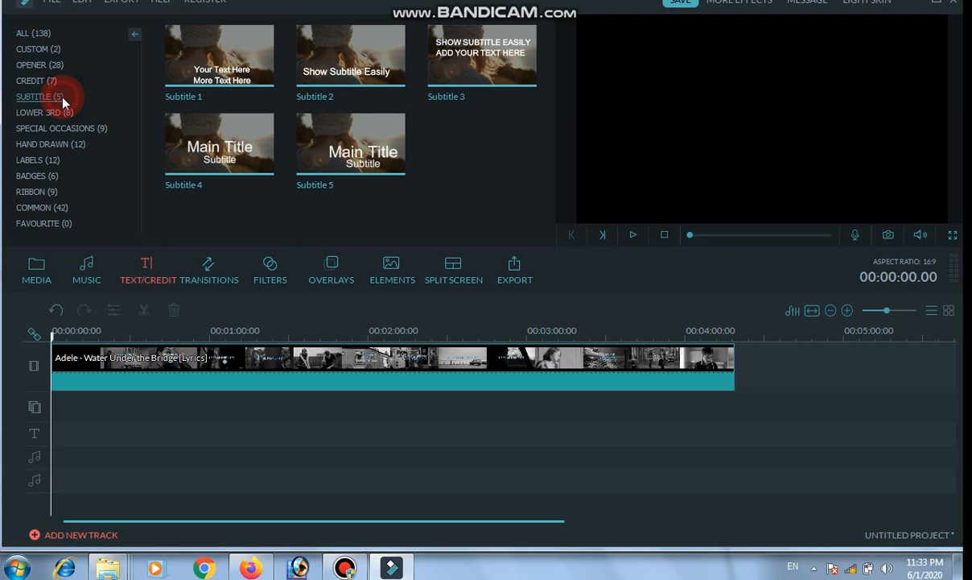
click(132, 37)
click(7, 36)
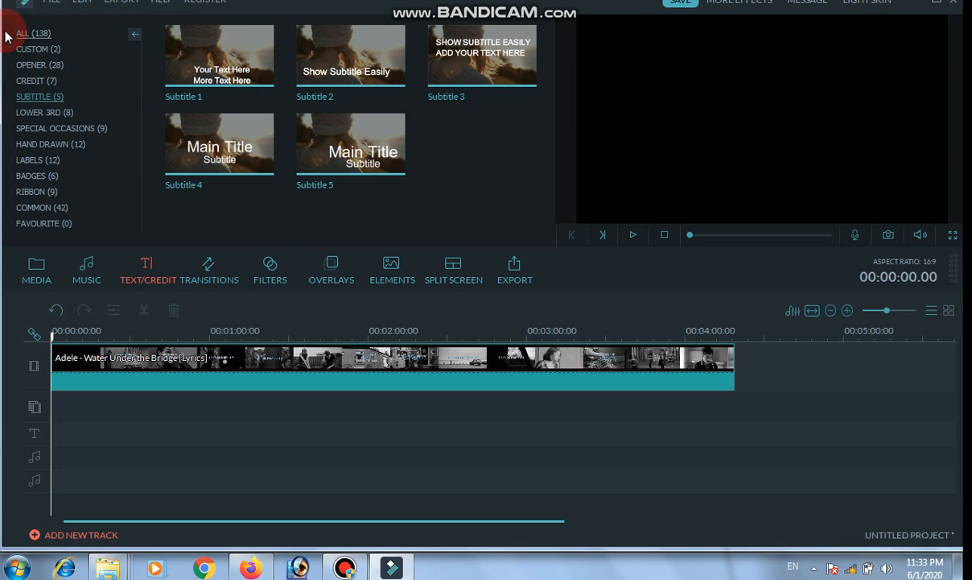
click(54, 65)
click(56, 82)
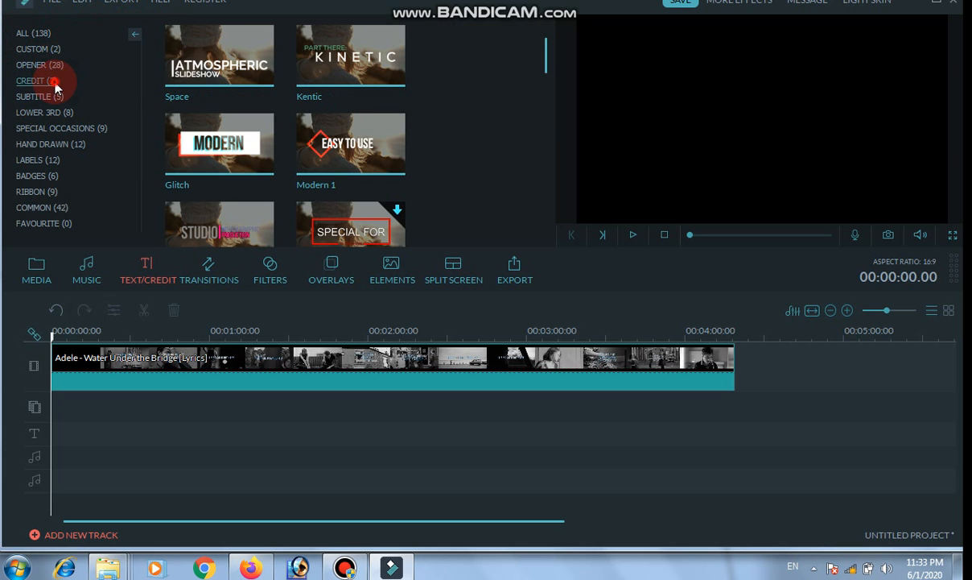
click(50, 97)
click(49, 80)
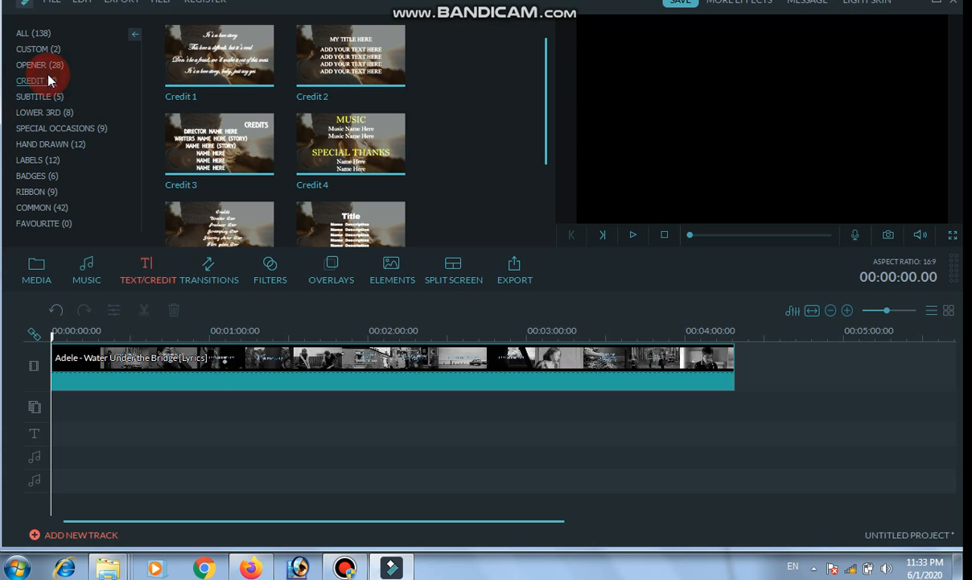
click(45, 50)
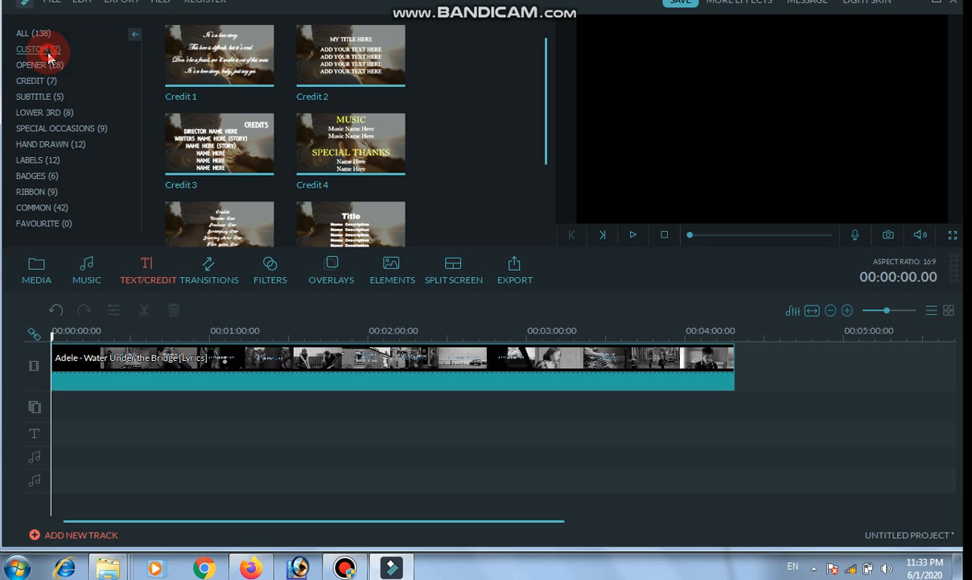
Add the Subtitle 1 preset at the start of the text track and view its advanced text editing options without changing them.
click(46, 97)
click(217, 52)
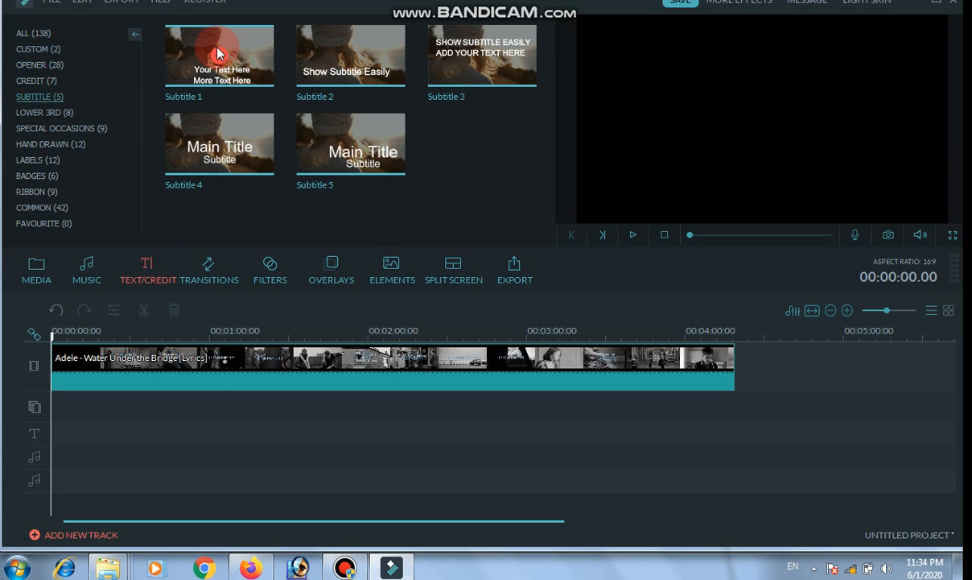
click(217, 53)
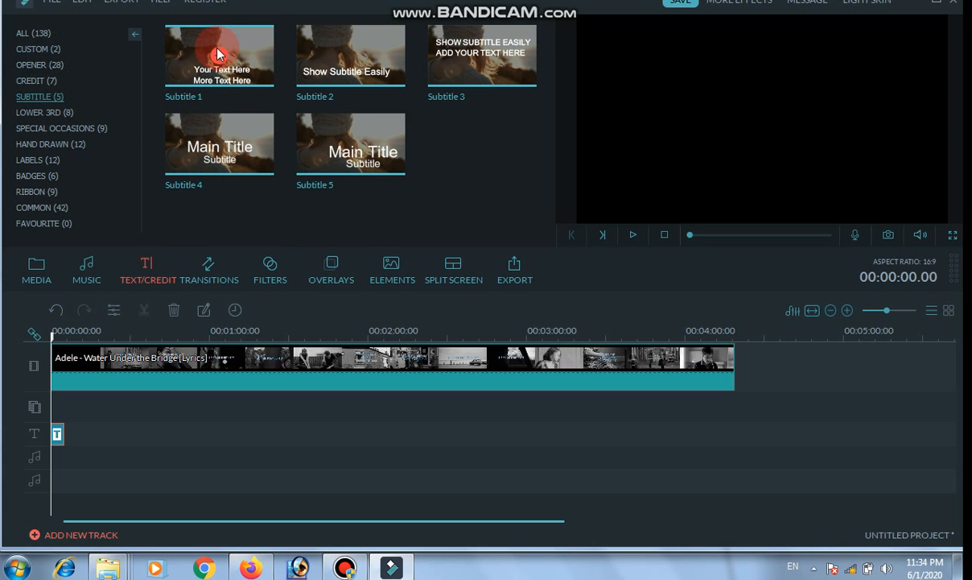
mouse_move(237, 40)
click(203, 312)
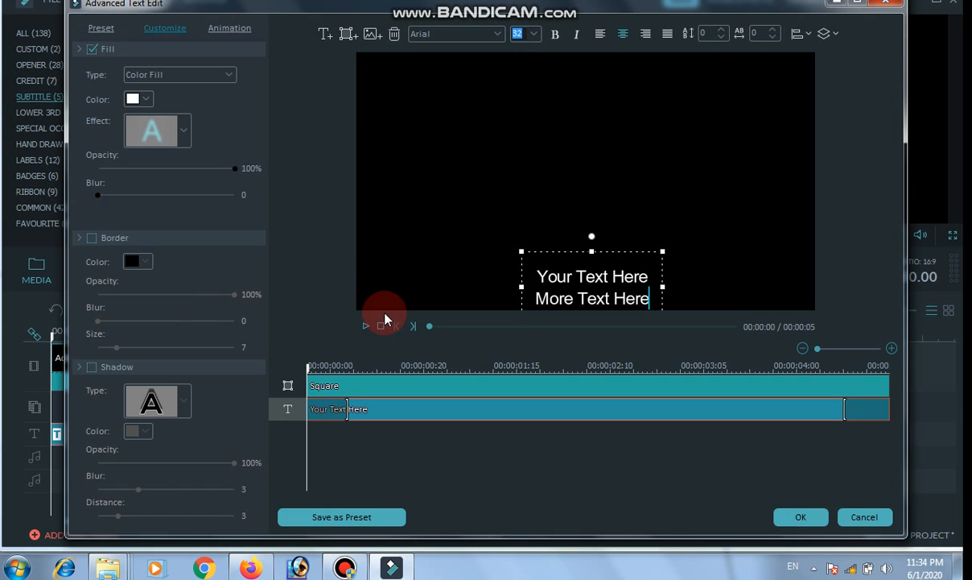
click(886, 13)
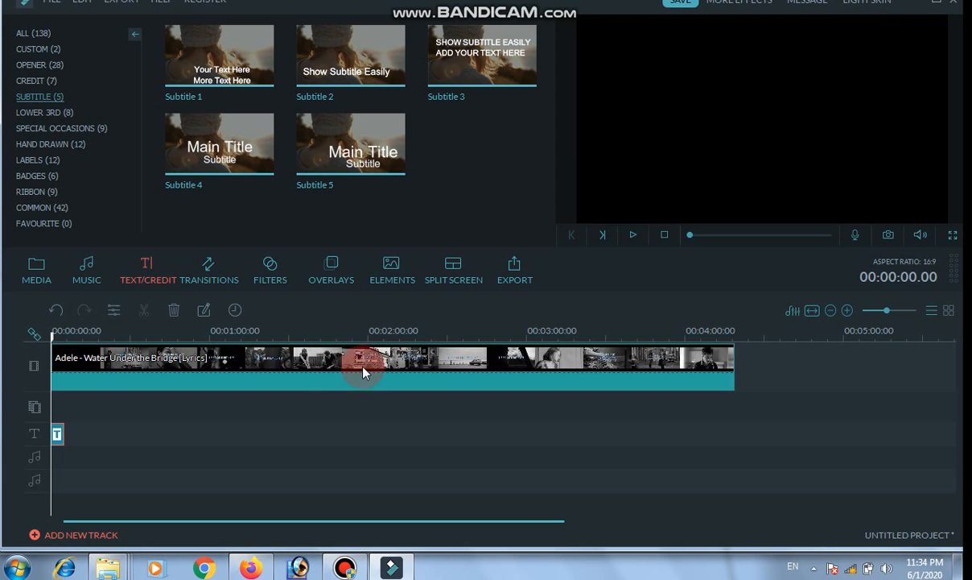
Examine the Adele clip's rotation, colour and speed settings without changing them.
drag(342, 366, 674, 127)
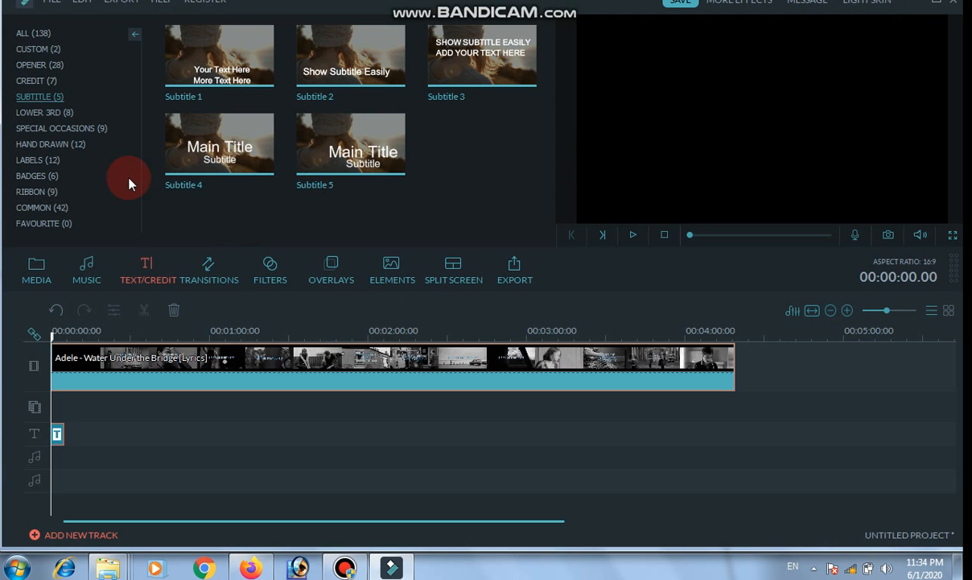
click(167, 358)
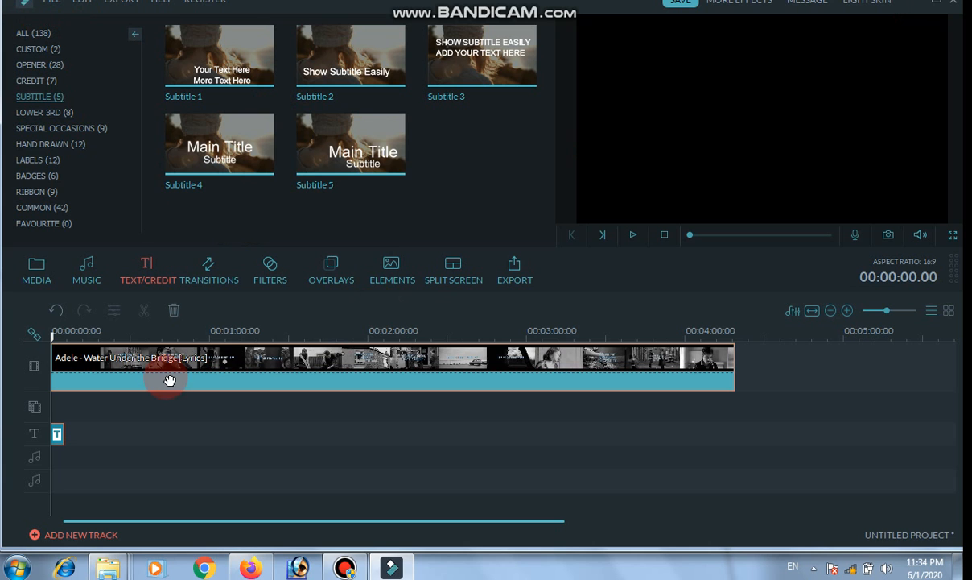
double_click(167, 356)
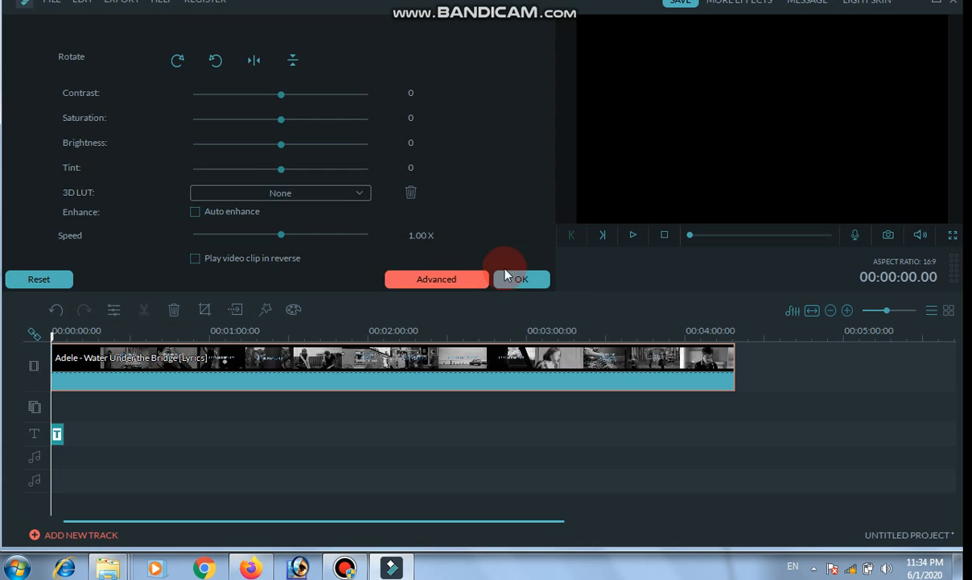
click(535, 279)
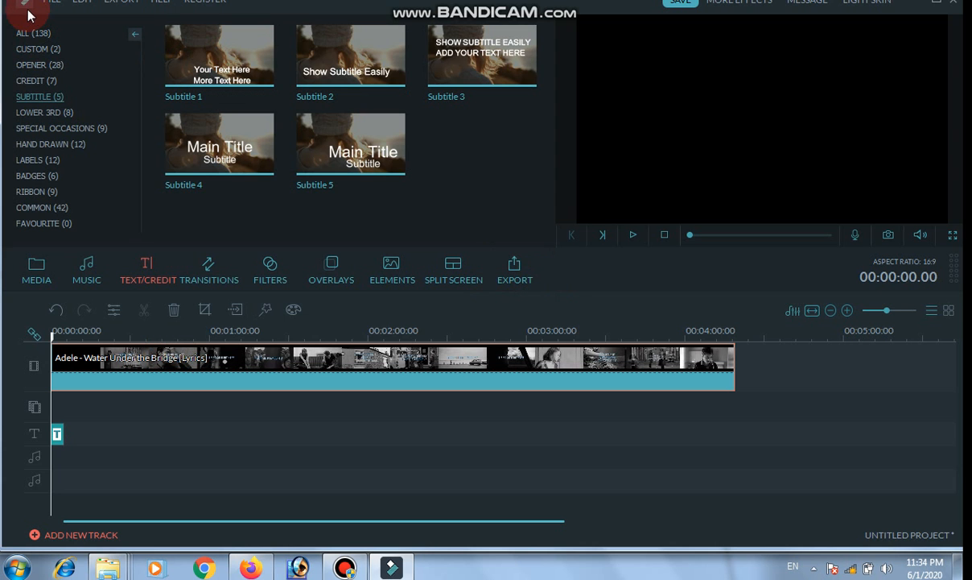
click(134, 36)
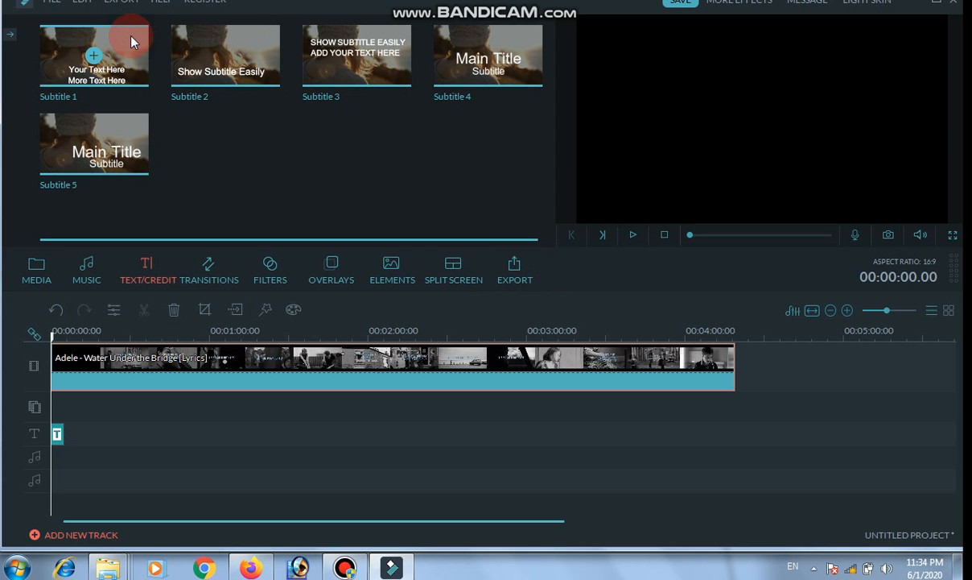
click(11, 33)
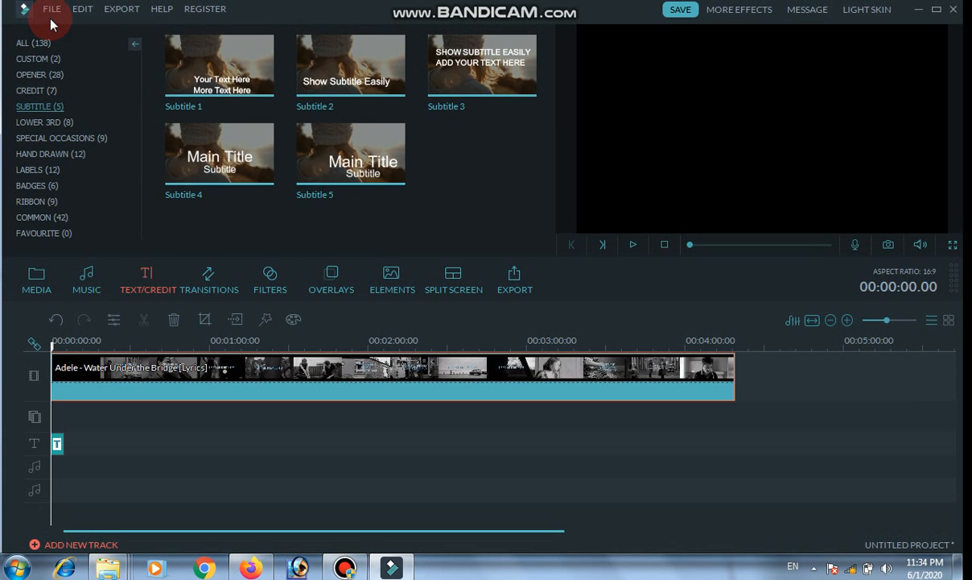
click(49, 17)
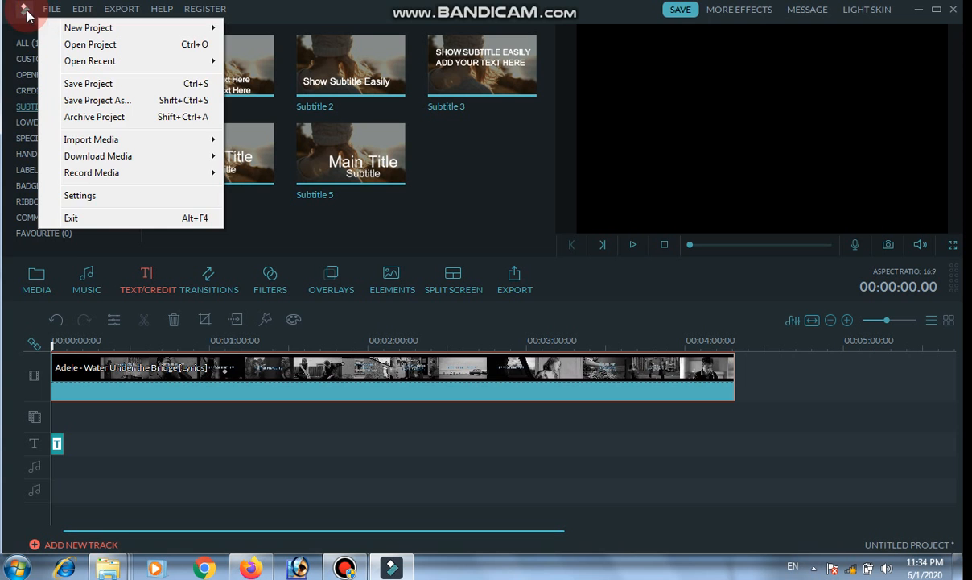
click(24, 9)
click(101, 248)
click(87, 275)
Add the Adele - Water Under the Bridge clip from the media library to the video track and briefly play the timeline's start.
click(38, 278)
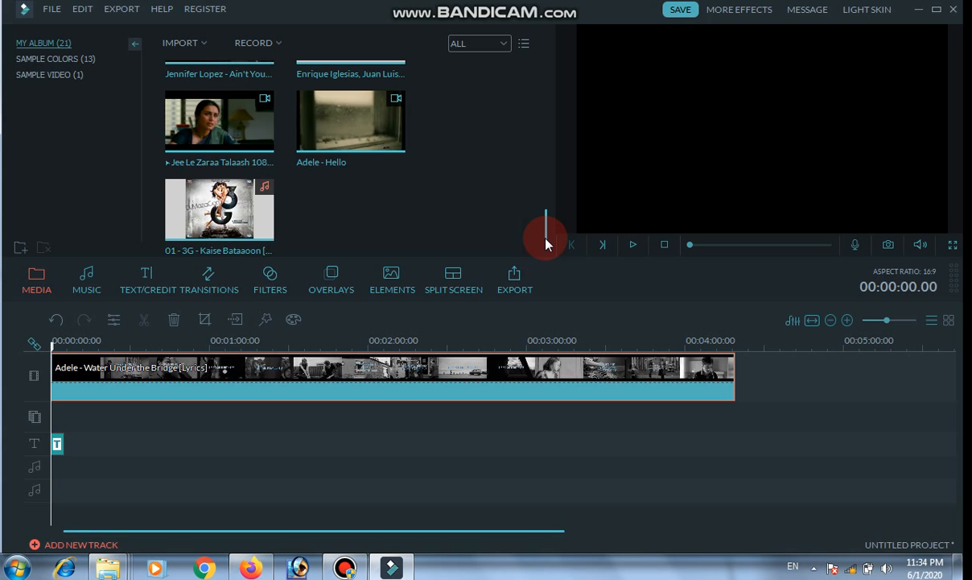
scroll(545, 224, up, 3)
drag(229, 95, 292, 57)
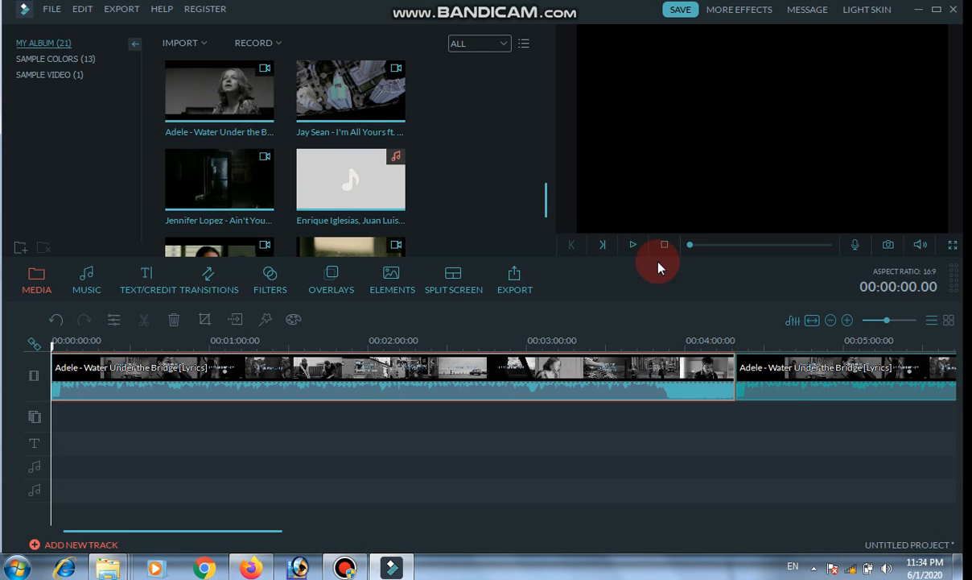
click(634, 245)
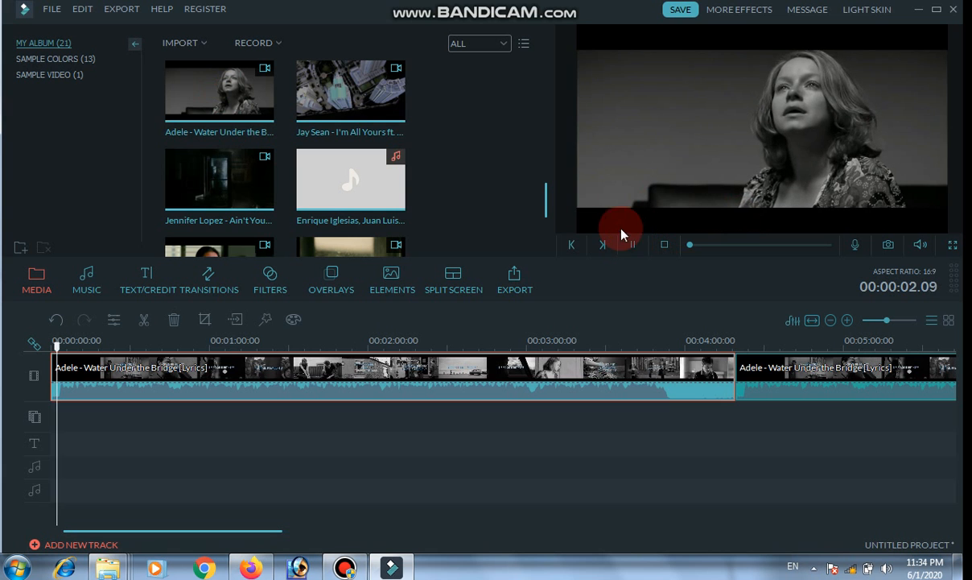
click(633, 245)
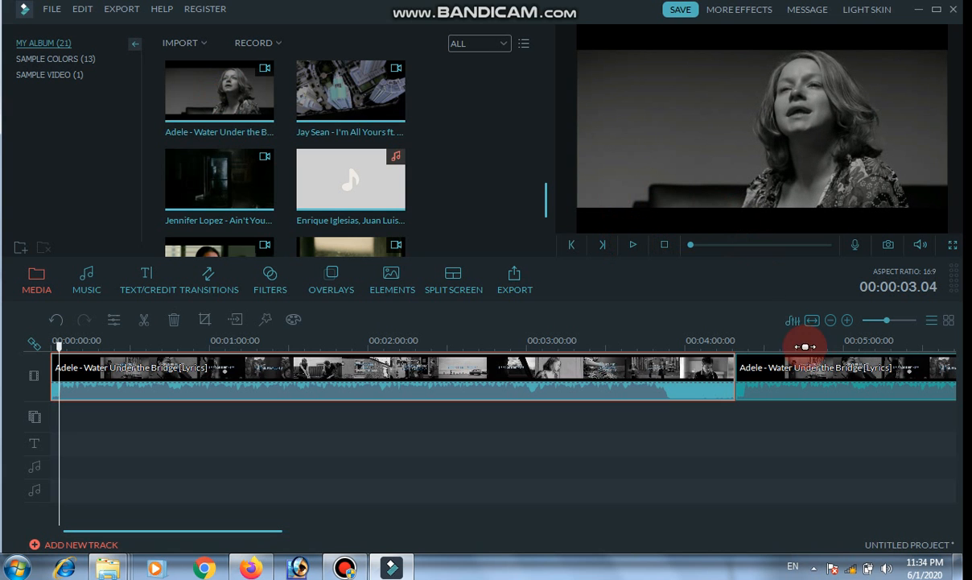
Delete the second Adele clip from the video track, then briefly play the timeline and return the playhead to the start.
right_click(804, 373)
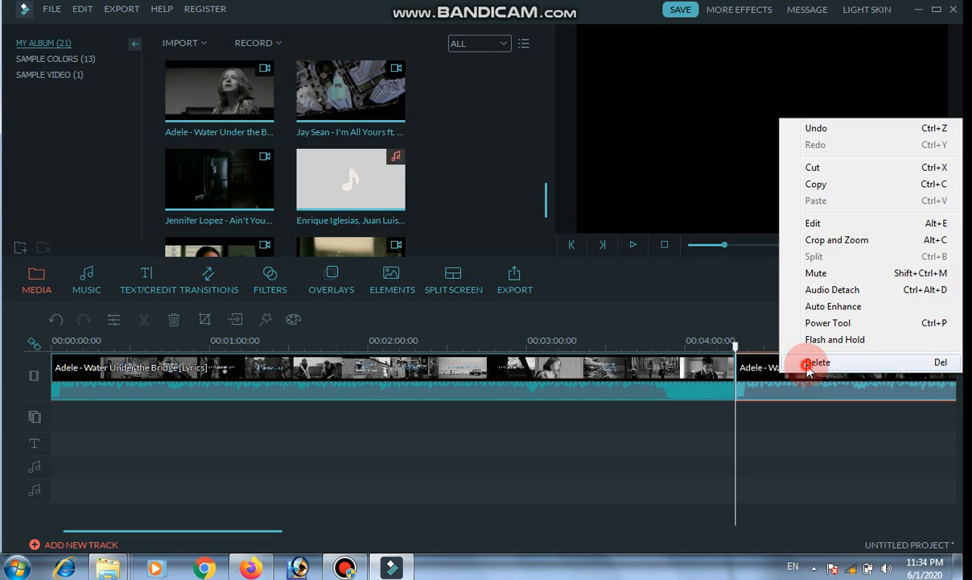
click(811, 364)
click(654, 394)
click(634, 245)
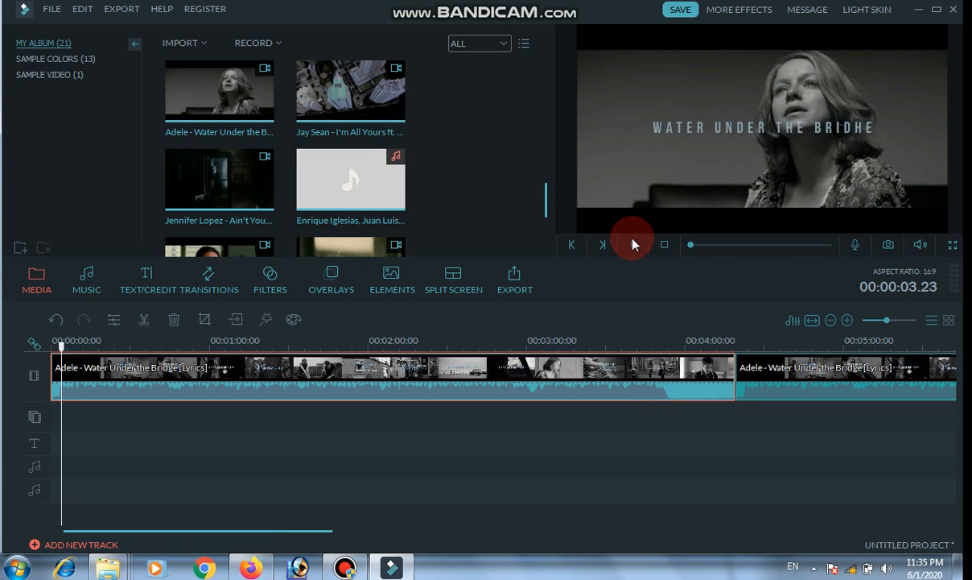
click(634, 244)
click(690, 245)
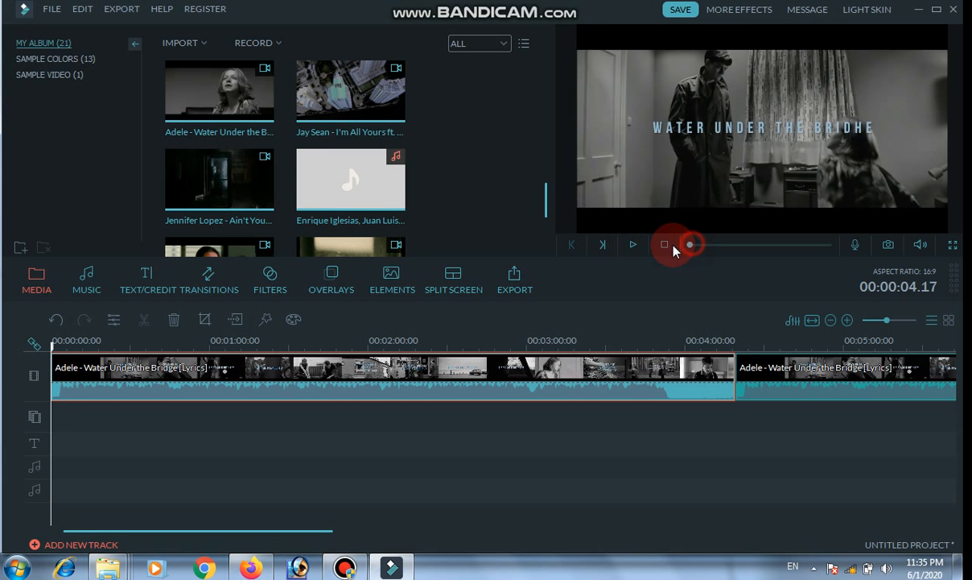
click(664, 245)
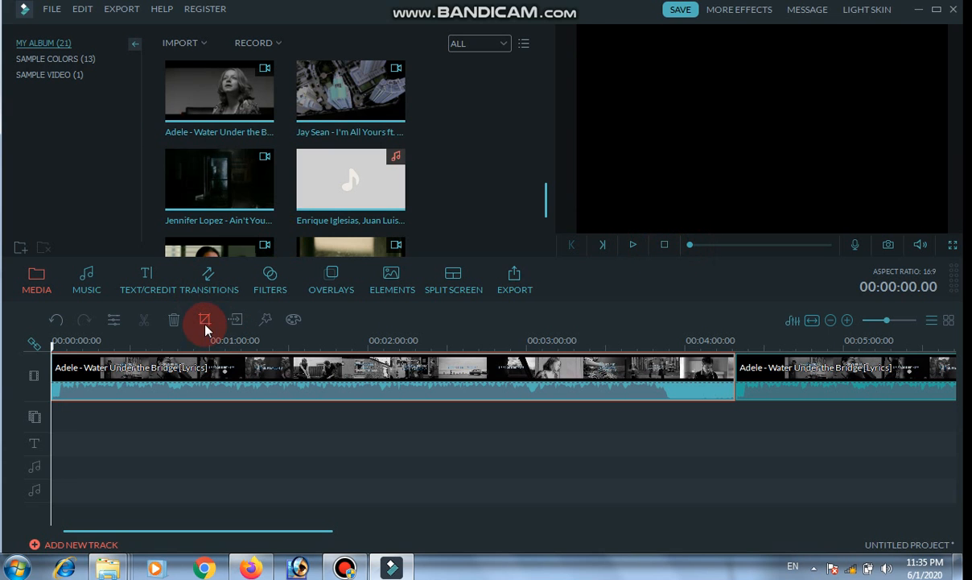
Browse the Sample Colors, Sample Video and My Album media collections and look at the recording and import options.
click(48, 60)
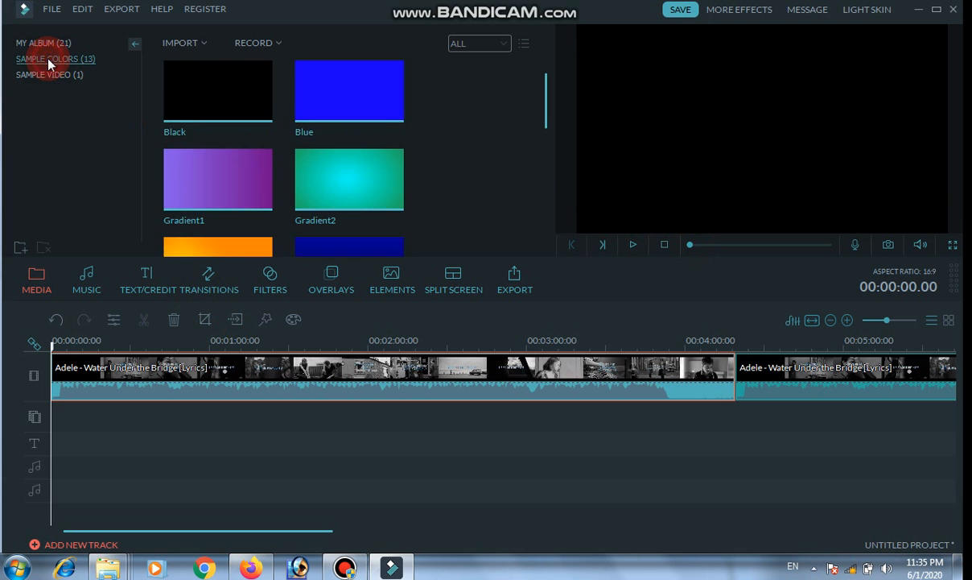
click(54, 76)
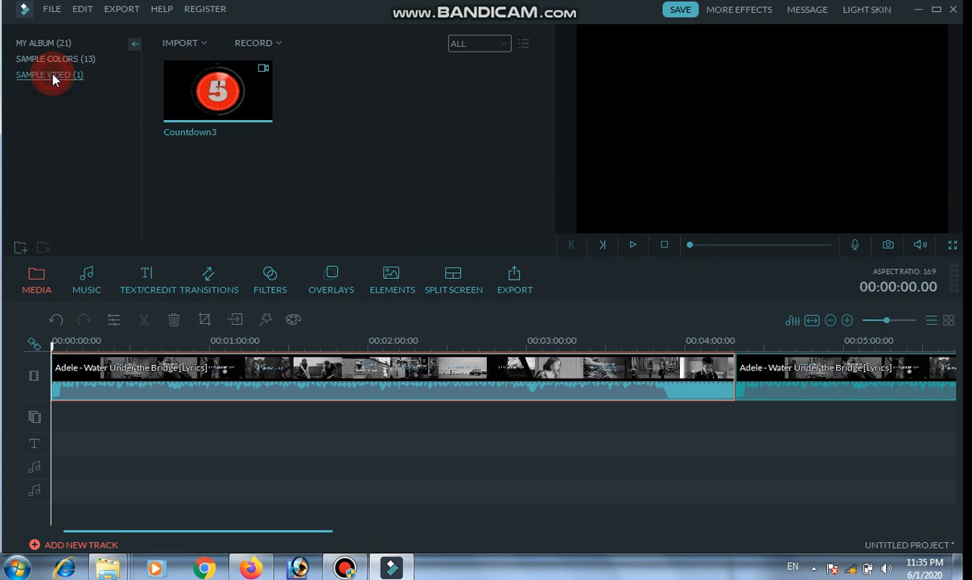
click(80, 9)
click(29, 11)
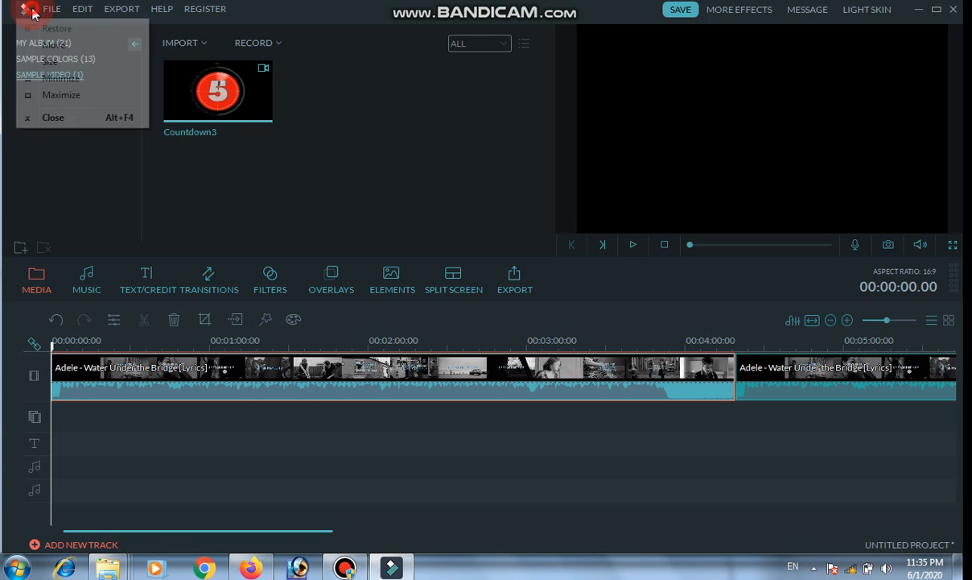
click(310, 159)
click(74, 60)
click(48, 42)
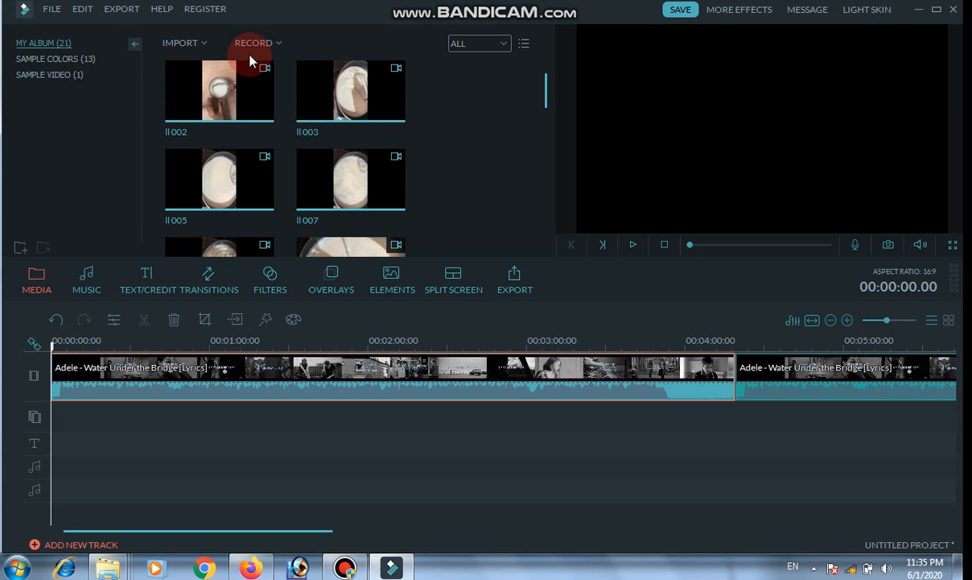
click(272, 43)
click(197, 43)
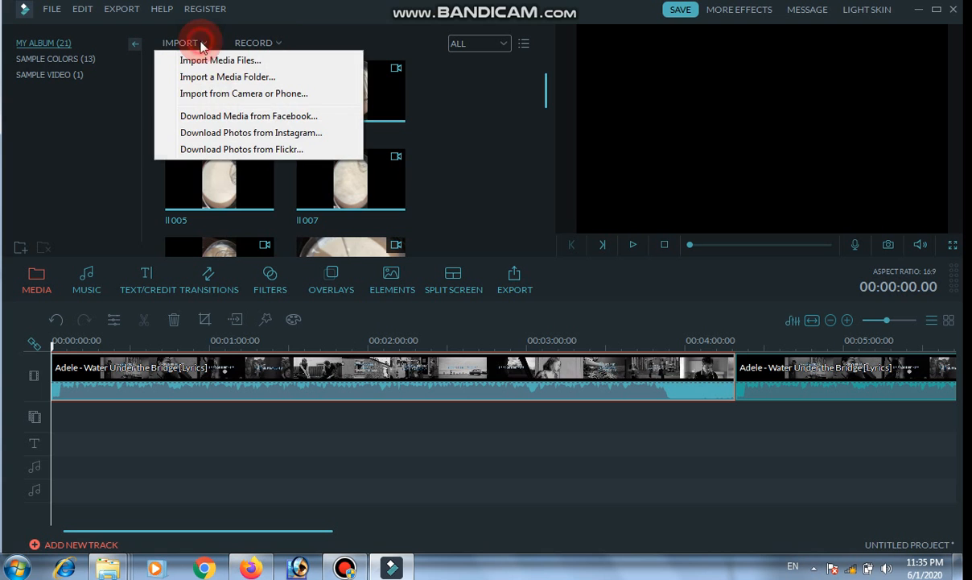
click(75, 61)
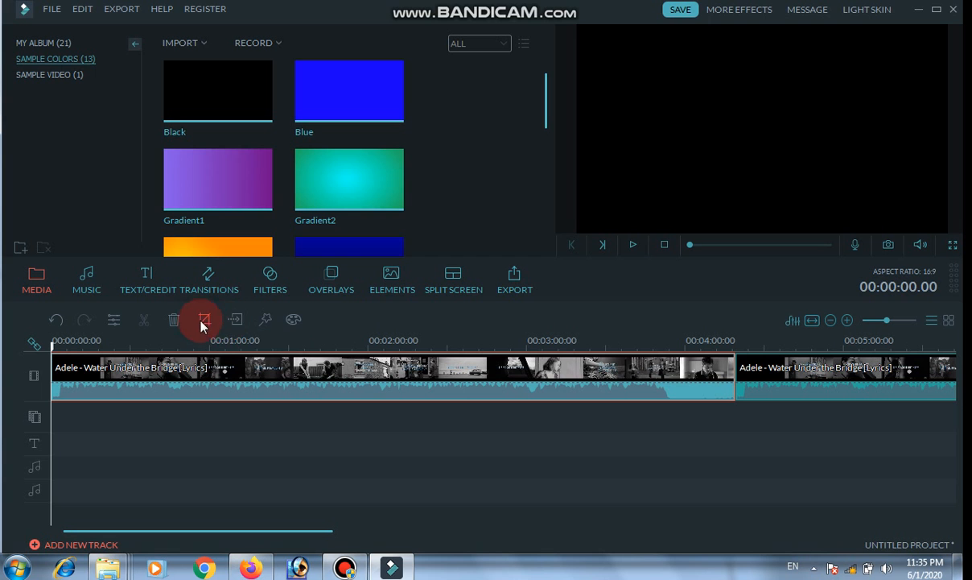
Add the Subtitle 1 preset at the start of the text track and open its advanced text editing.
click(154, 276)
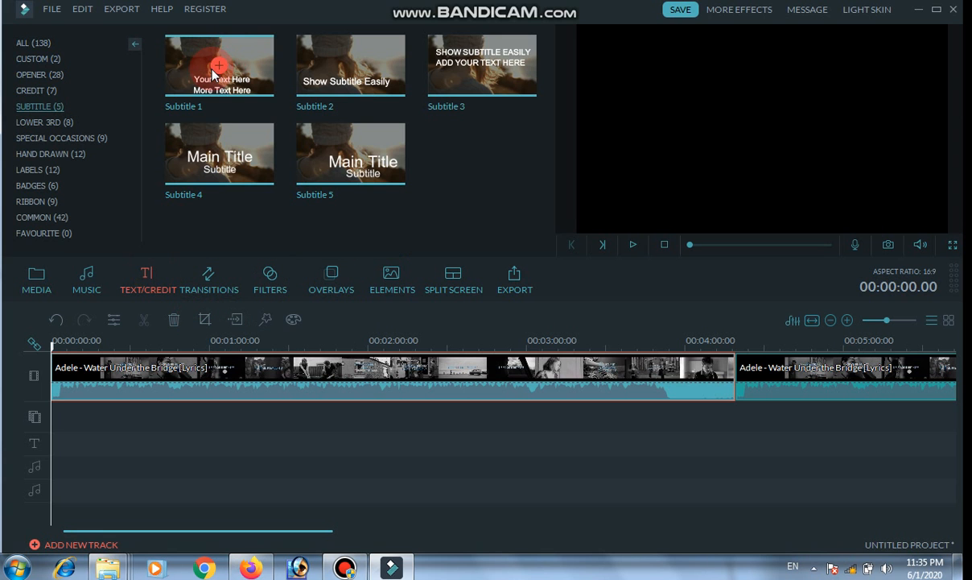
click(213, 71)
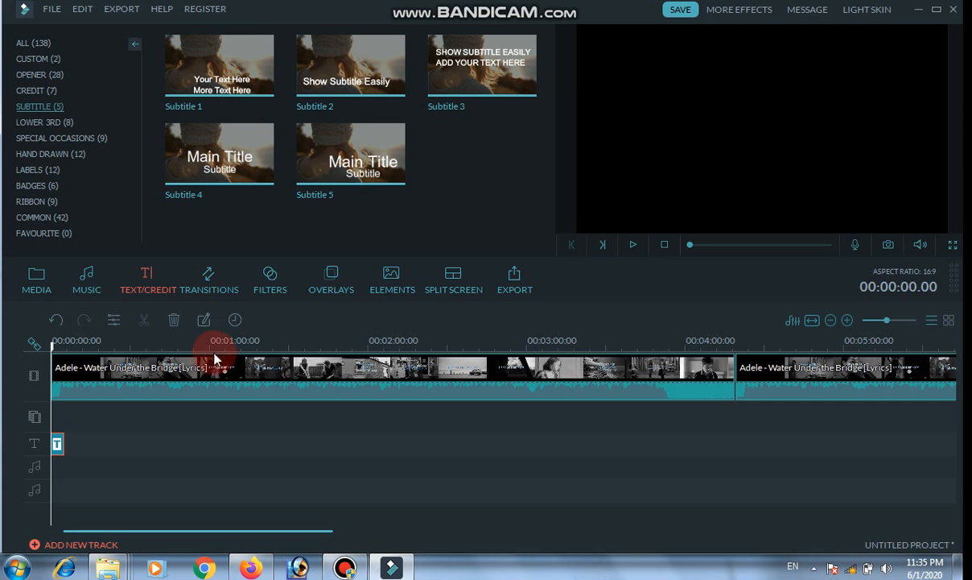
click(206, 320)
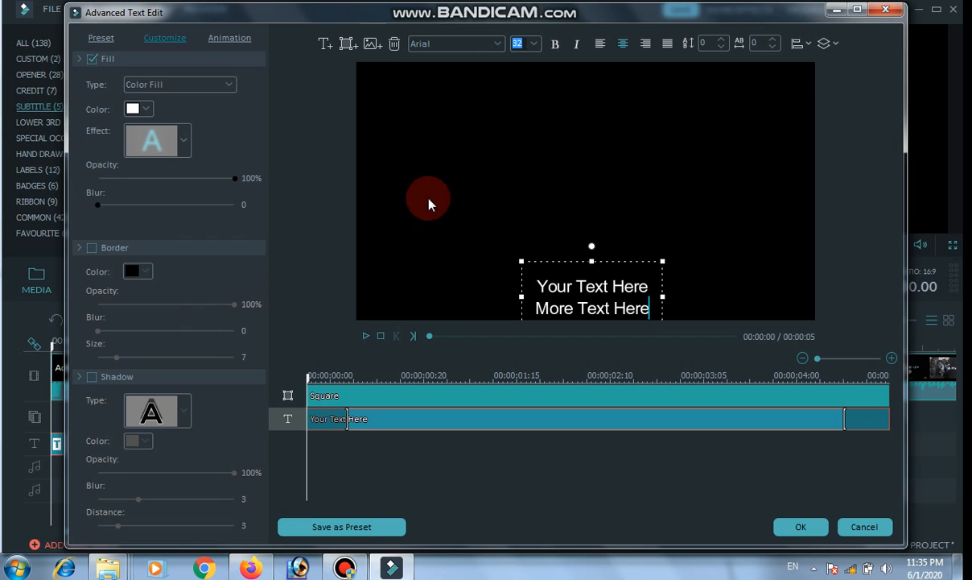
Check the font size choices, move the placeholder text box to the middle of the frame, and delete it.
click(572, 285)
click(532, 45)
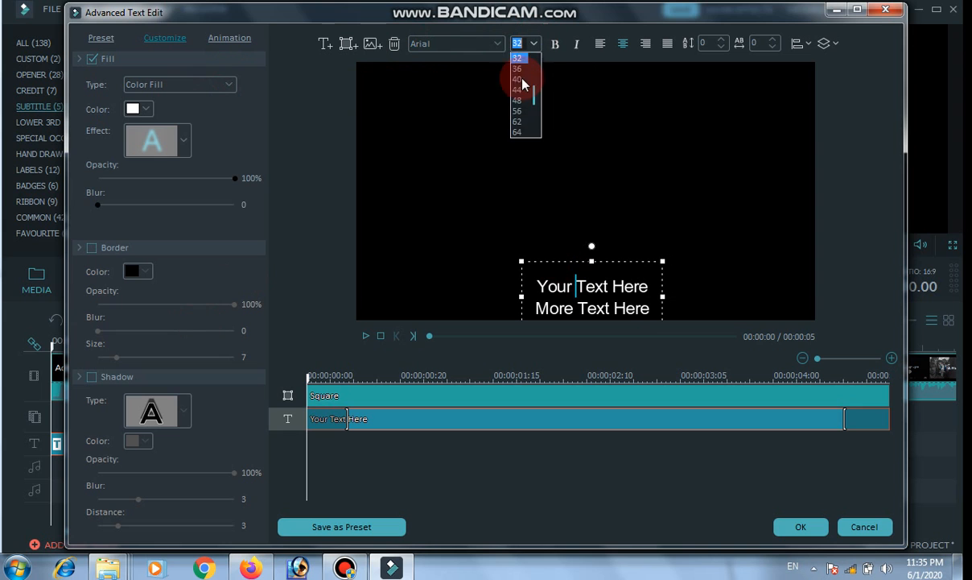
click(596, 141)
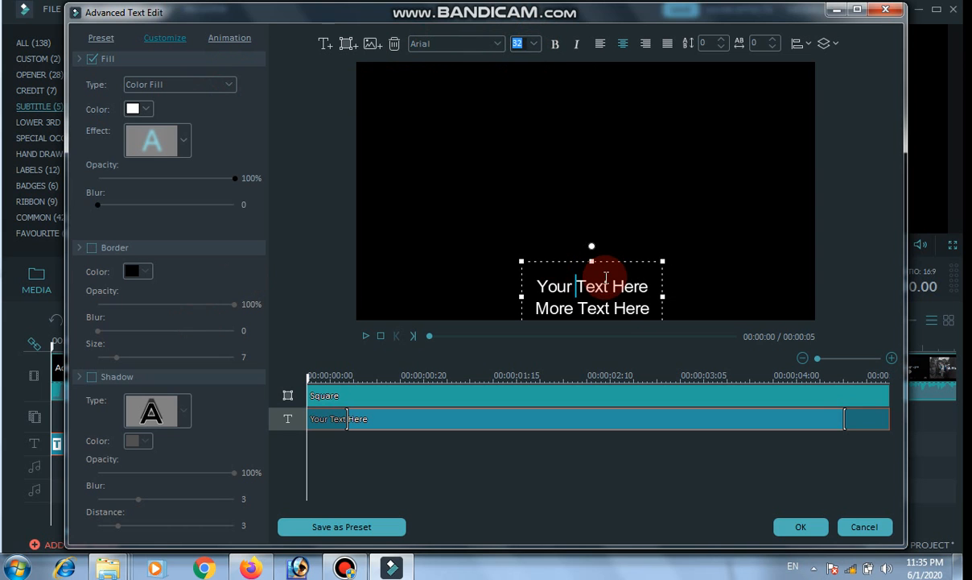
drag(602, 255, 591, 150)
click(504, 154)
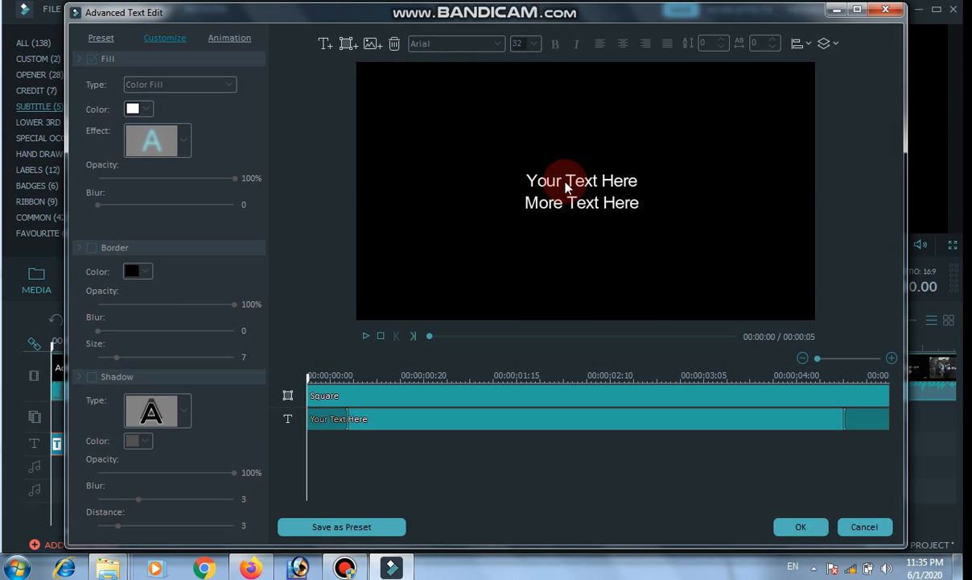
click(574, 200)
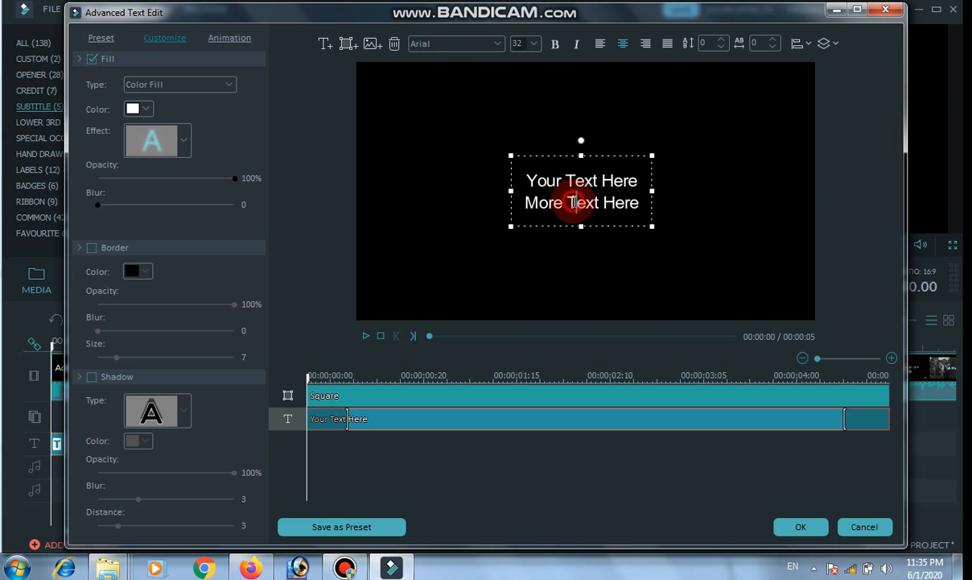
click(394, 46)
Insert the kk 003 image from the 2020-06-01 kk folder in Pictures and enlarge it to fill the whole frame.
click(371, 45)
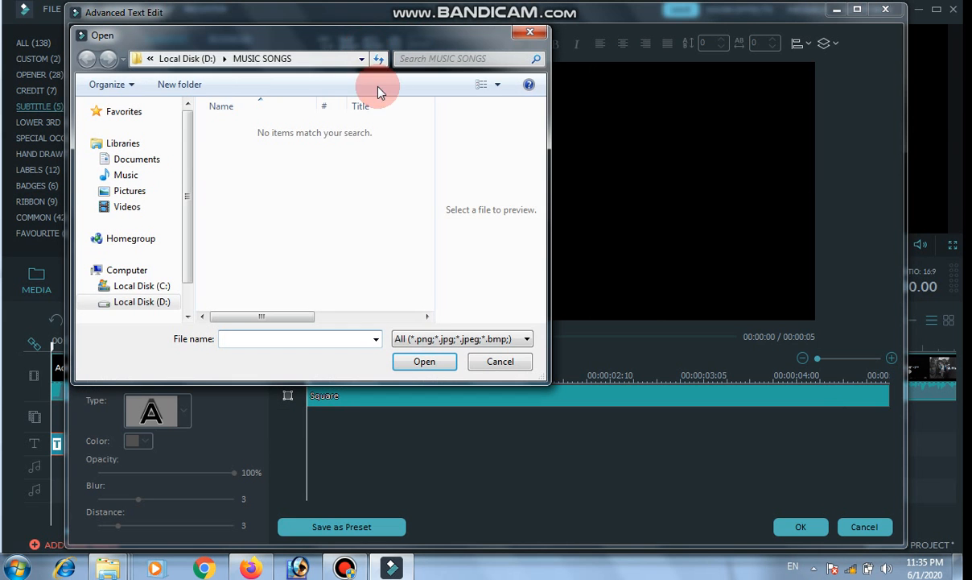
click(153, 198)
click(424, 206)
click(345, 221)
double_click(342, 222)
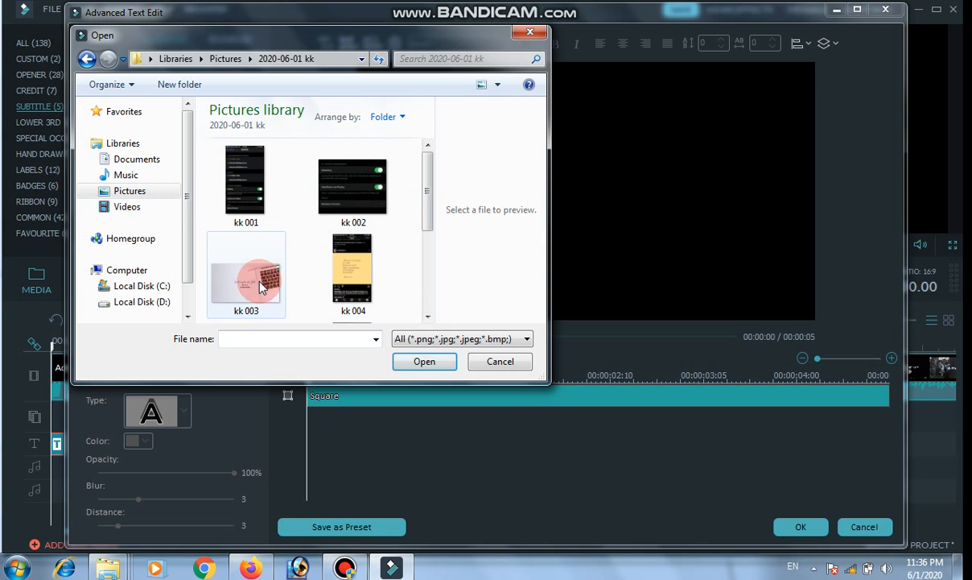
double_click(246, 278)
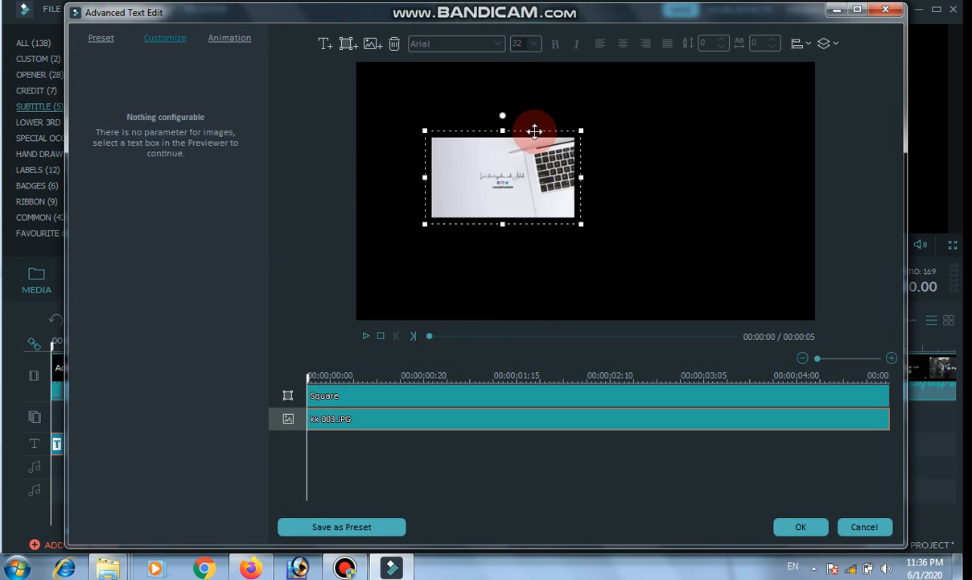
drag(489, 159, 824, 432)
click(693, 271)
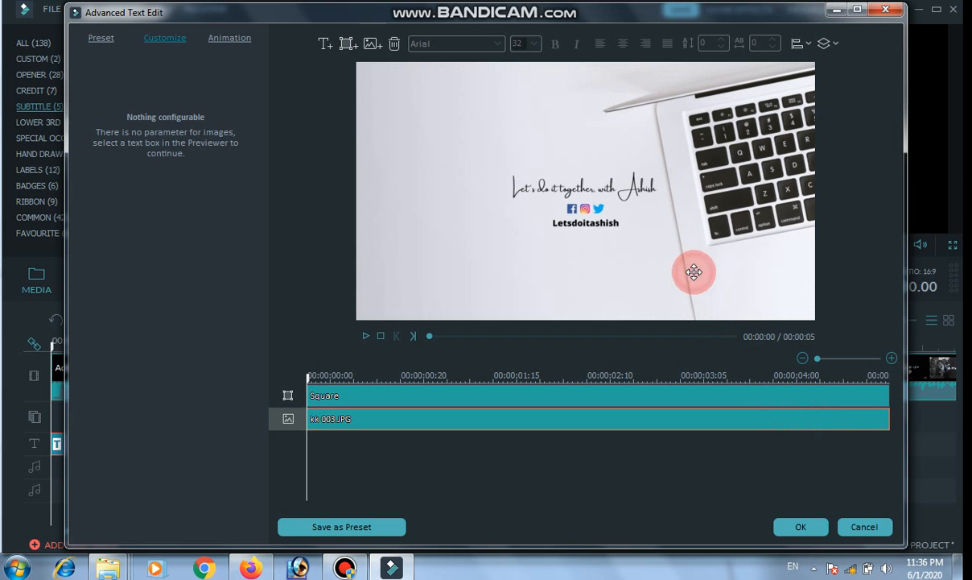
Add a new text box over the kk 003 image and place the cursor in it.
click(324, 44)
click(464, 144)
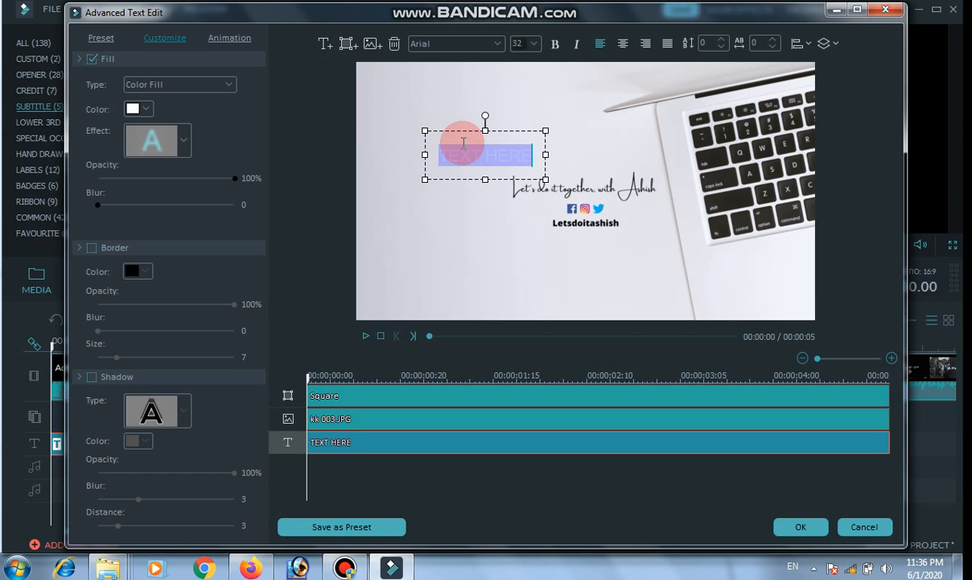
text(let)
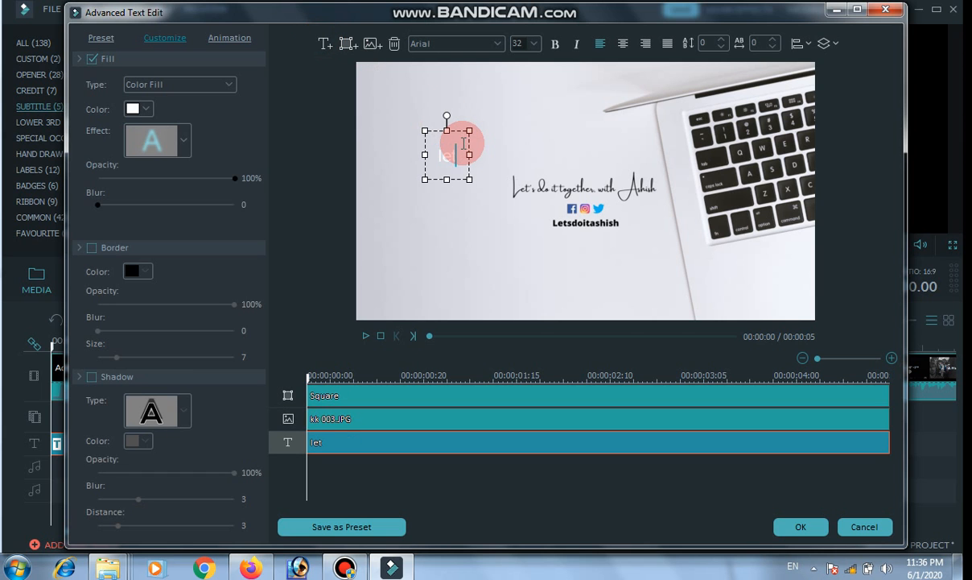
key(BackSpace)
key(BackSpace)
text(W)
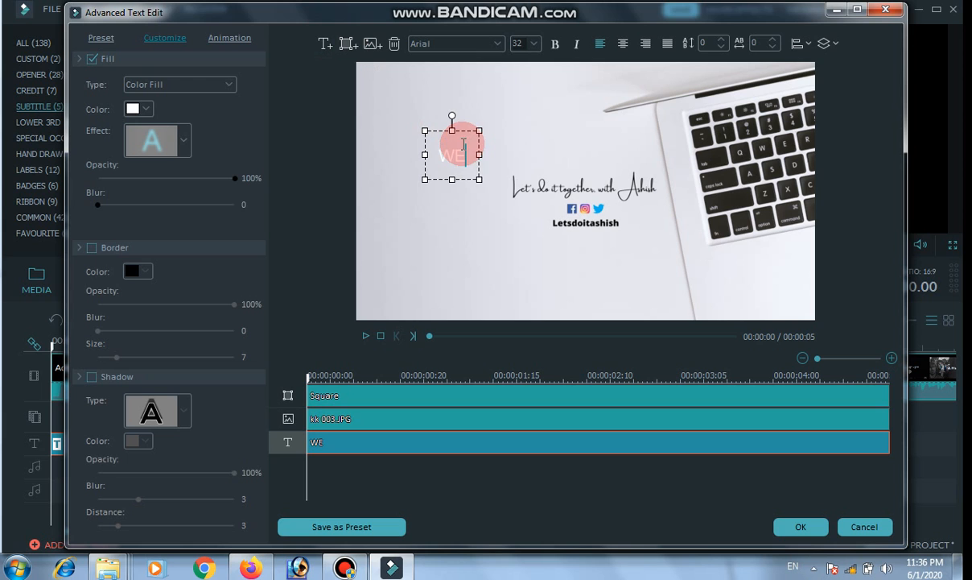
text(E)
key(BackSpace)
key(BackSpace)
text(new vide)
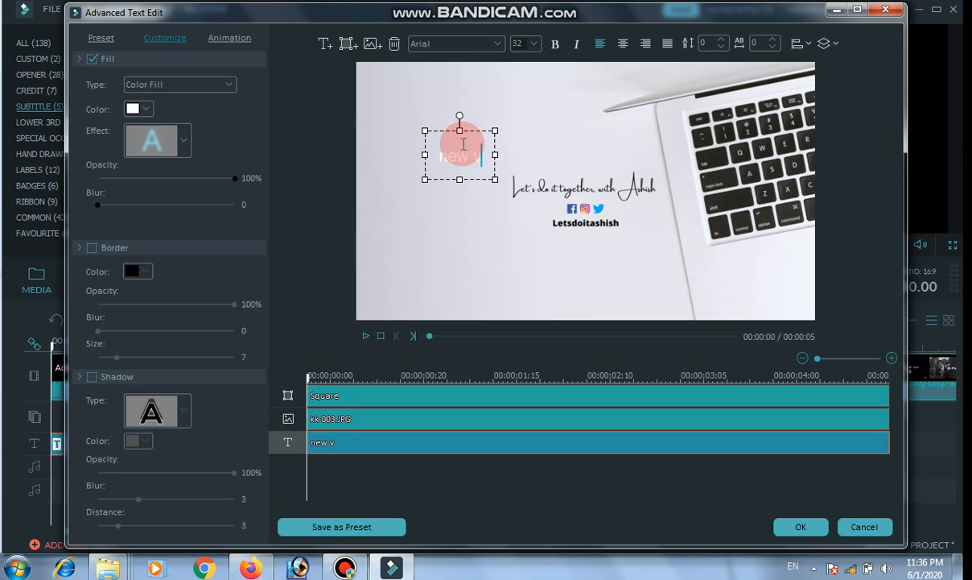
key(BackSpace)
key(BackSpace)
text(T)
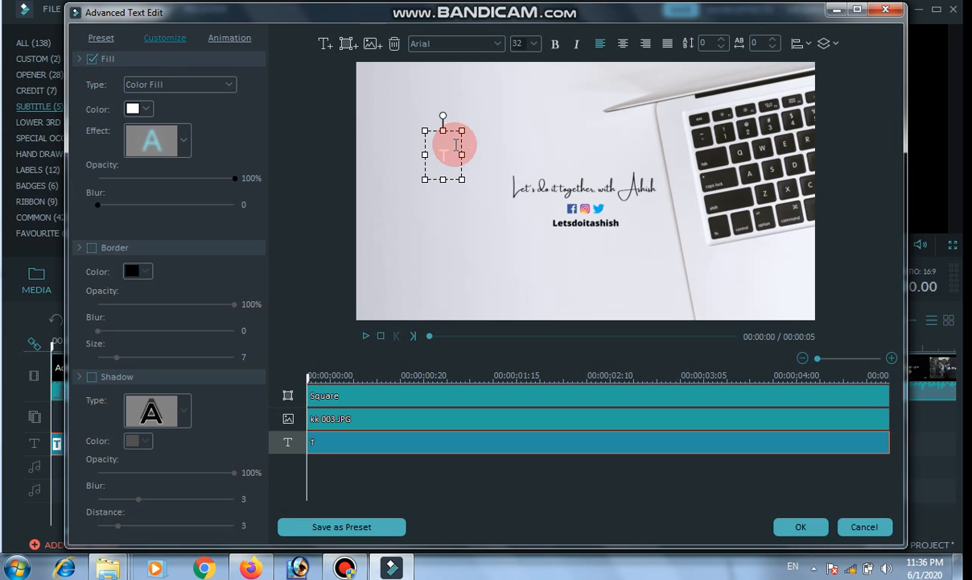
key(BackSpace)
Enter "welcome to my channel" as the wording of the new text box.
text(welcome o m)
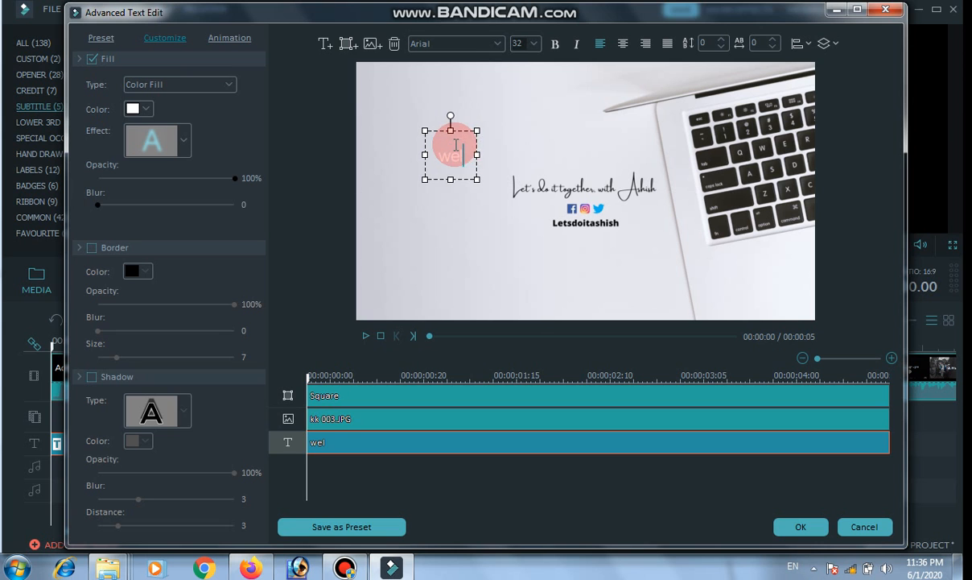
key(BackSpace)
key(BackSpace)
text(t)
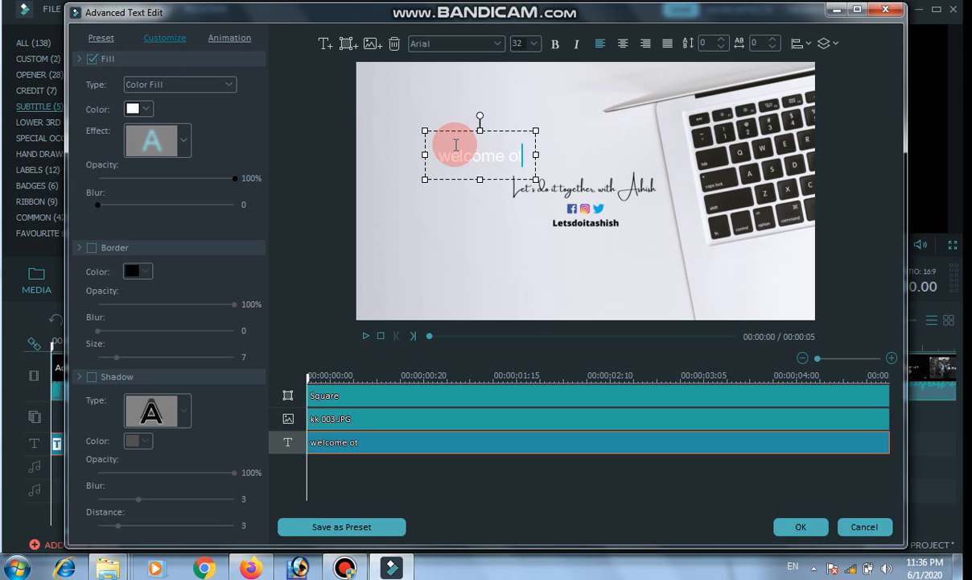
text(o my channel)
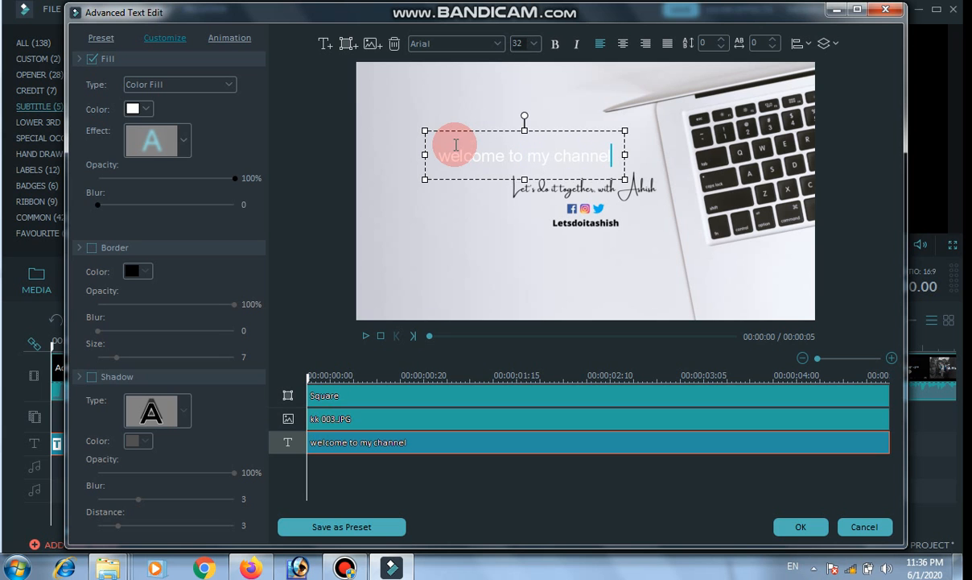
Set the fill colour of the whole welcome text to black and move its box up, clear of the image's logo.
key(ctrl+a)
click(139, 116)
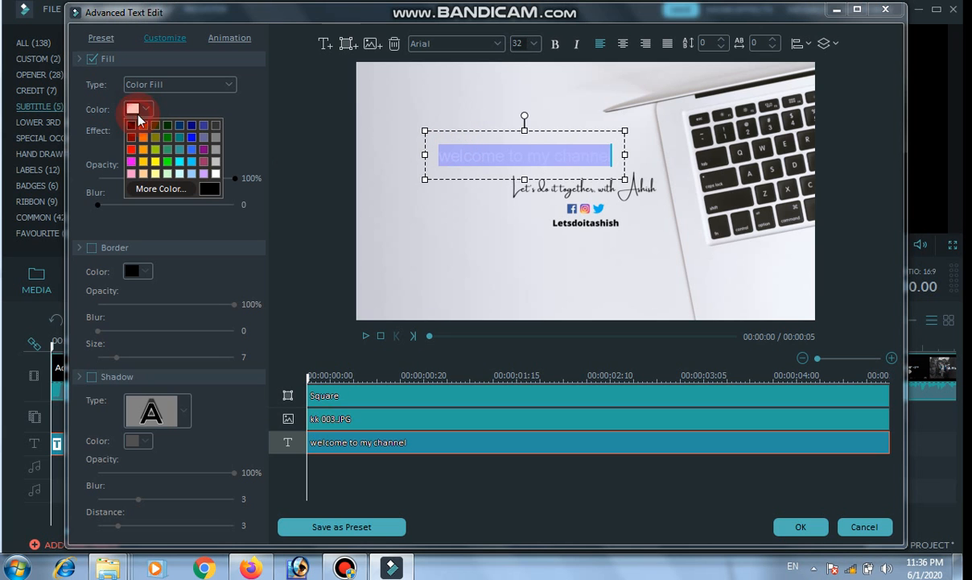
click(128, 127)
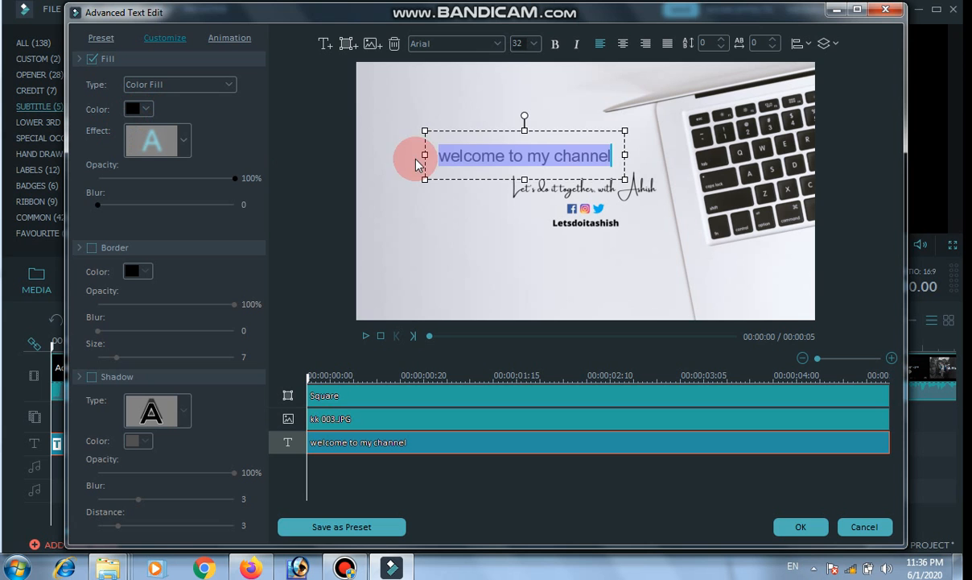
drag(489, 131, 465, 100)
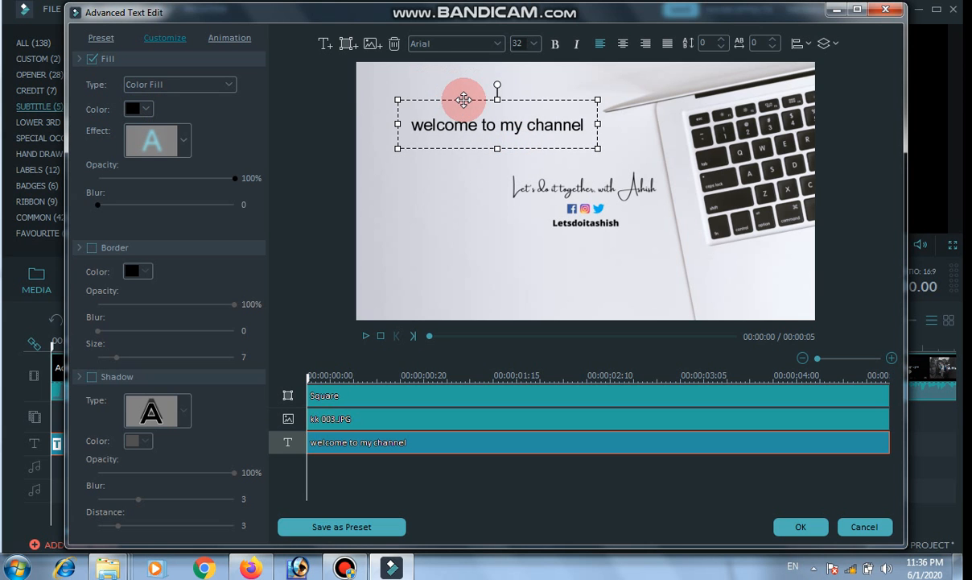
Apply the Cinema_Style animation to the welcome text, accept the title edits, and preview the result on the timeline.
click(223, 40)
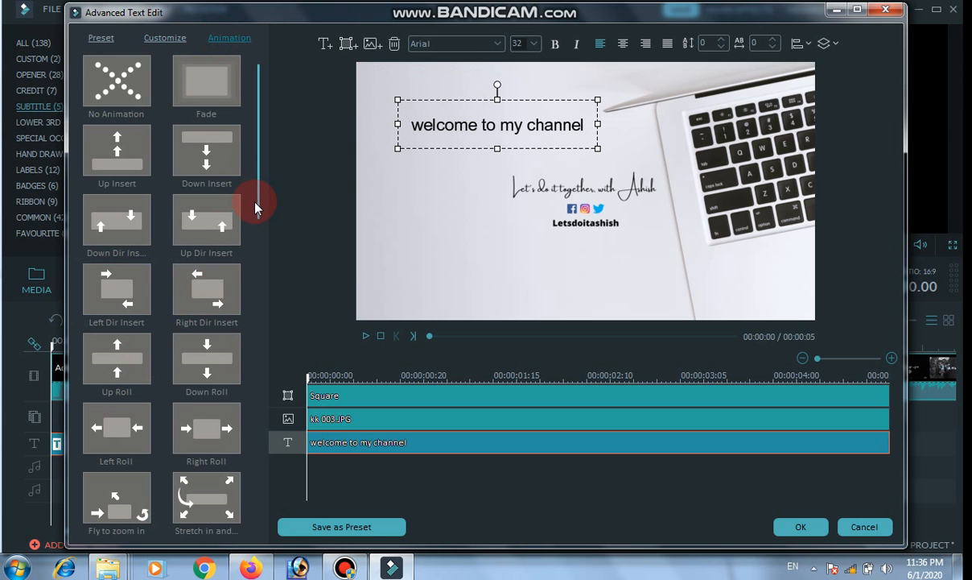
scroll(246, 299, down, 10)
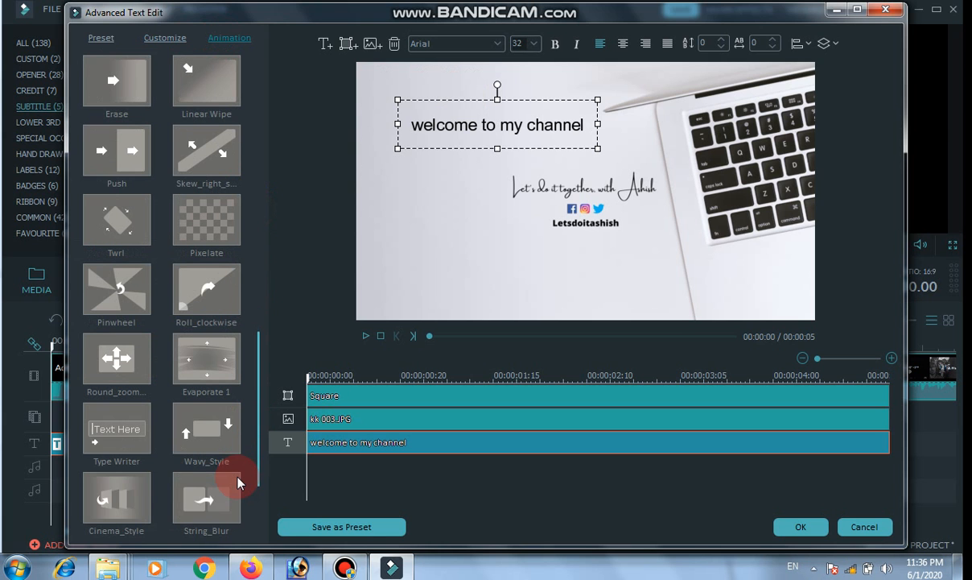
double_click(117, 501)
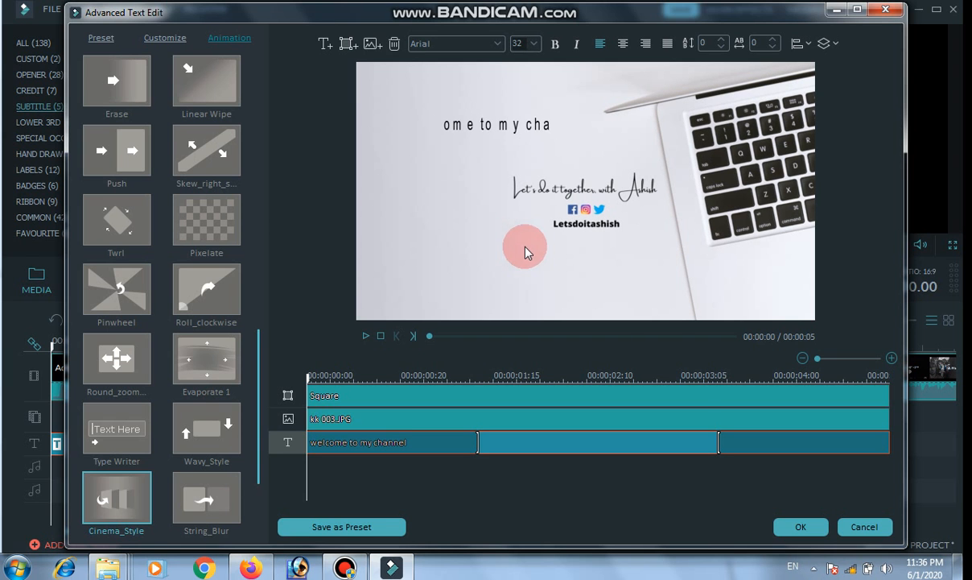
click(796, 525)
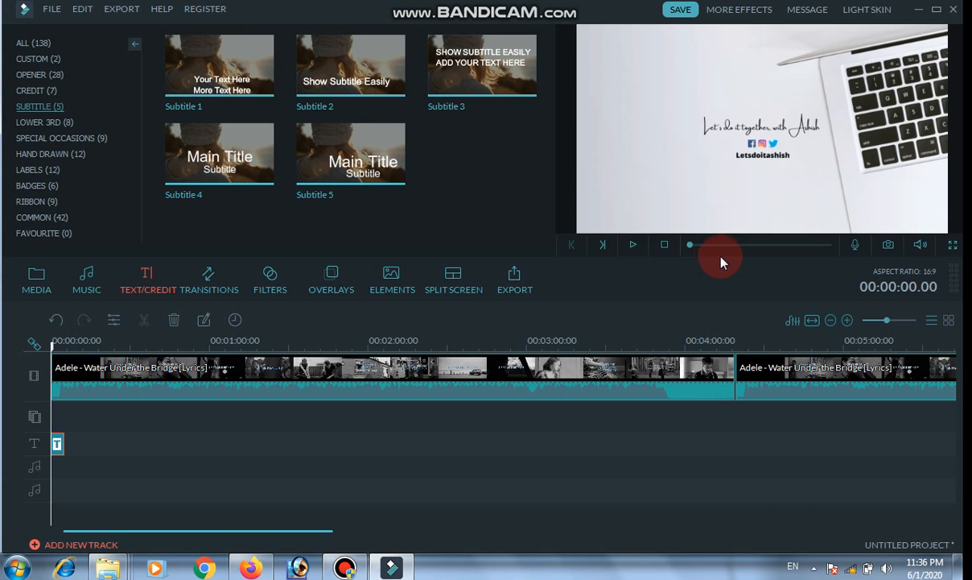
click(634, 245)
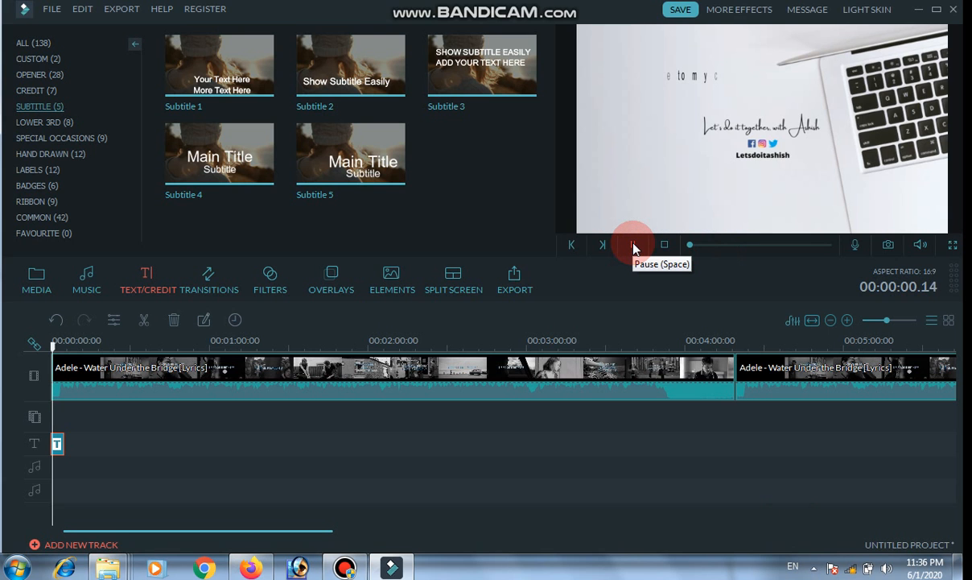
click(635, 244)
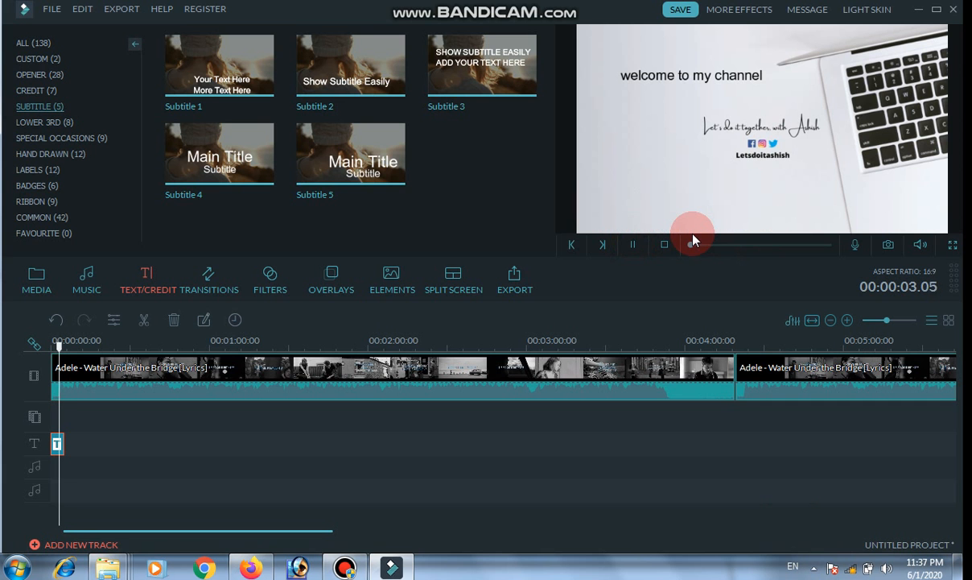